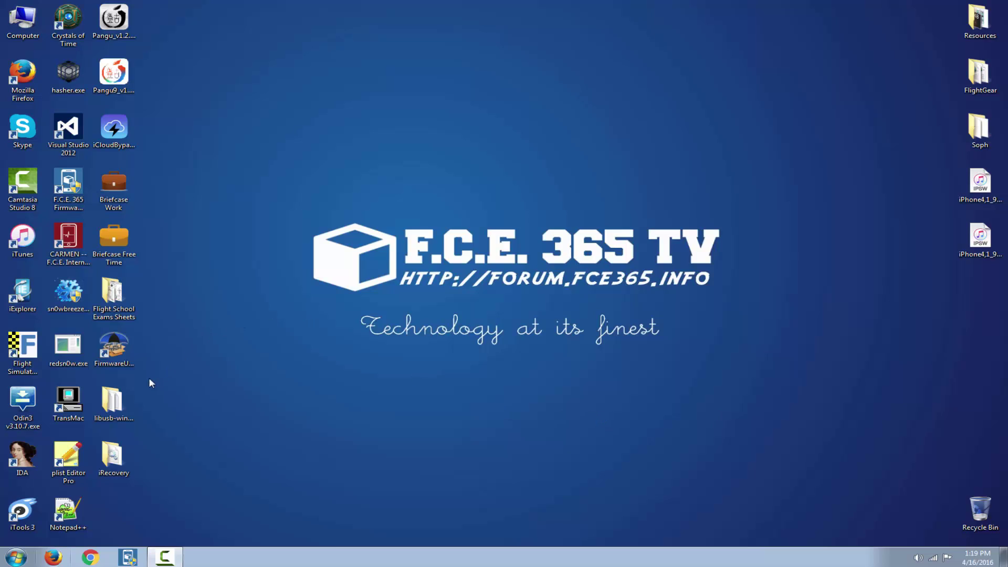
- Check in iTunes whether the iPhone is detected, then close iTunes
left_click(126, 404)
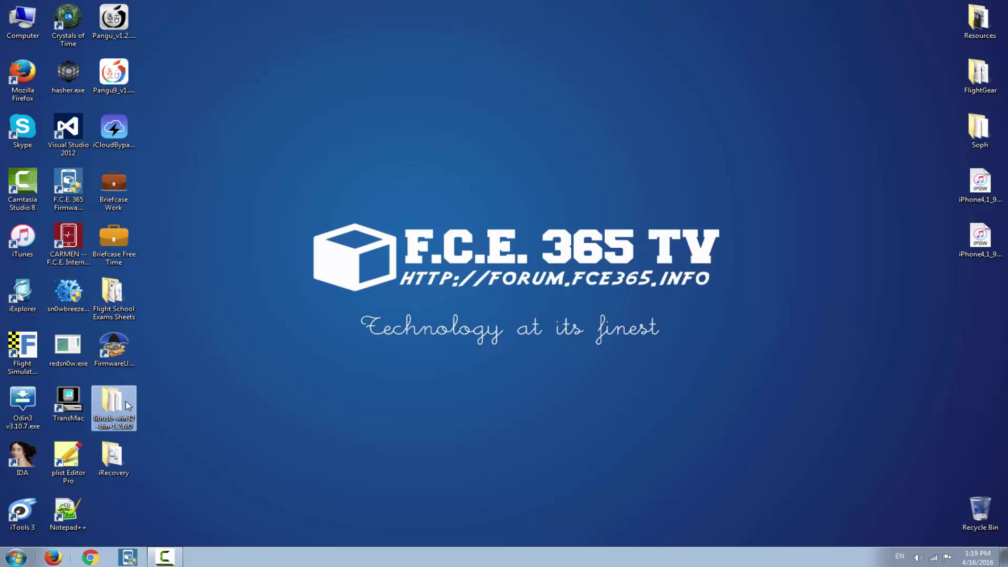
left_click(116, 456)
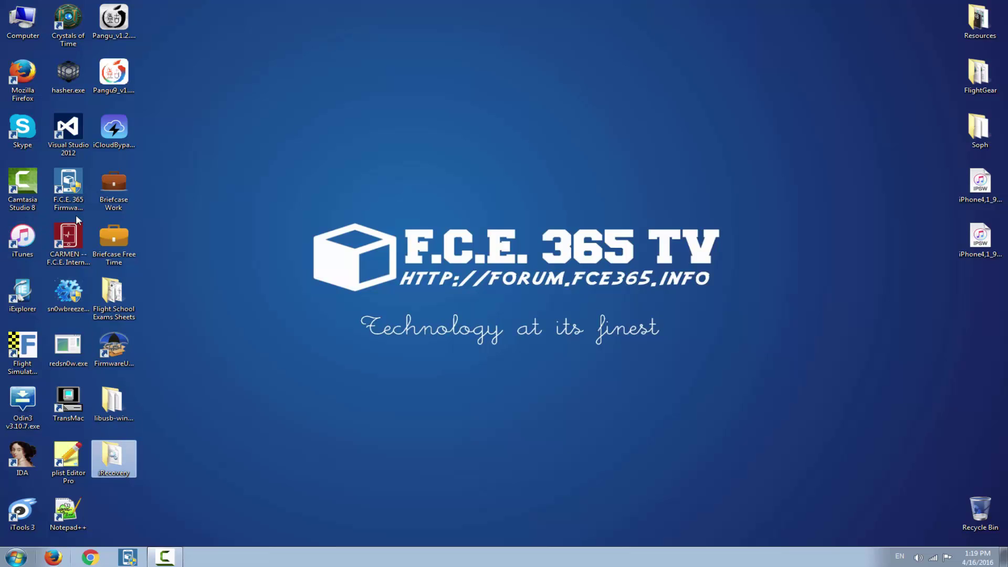
left_click(33, 240)
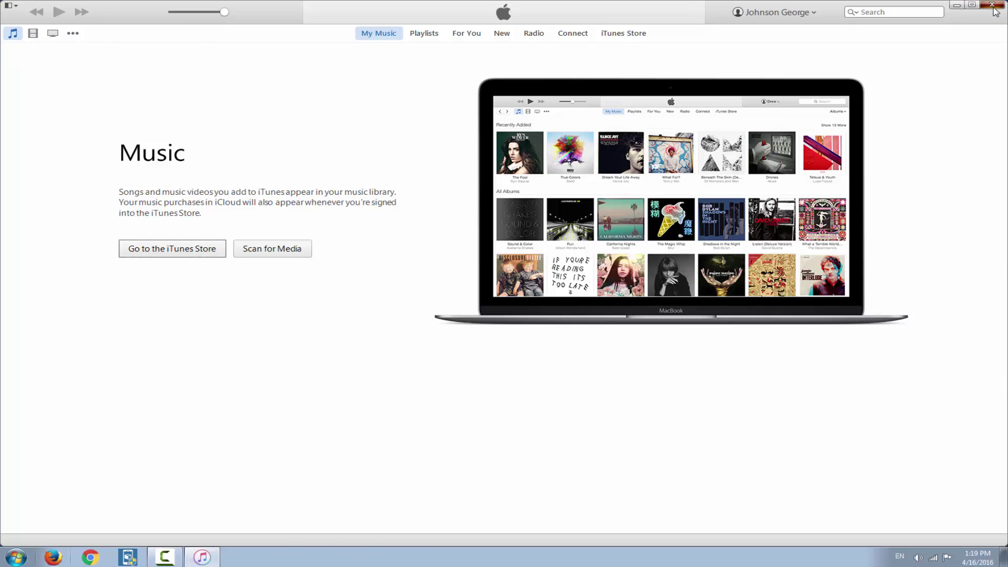
left_click(989, 4)
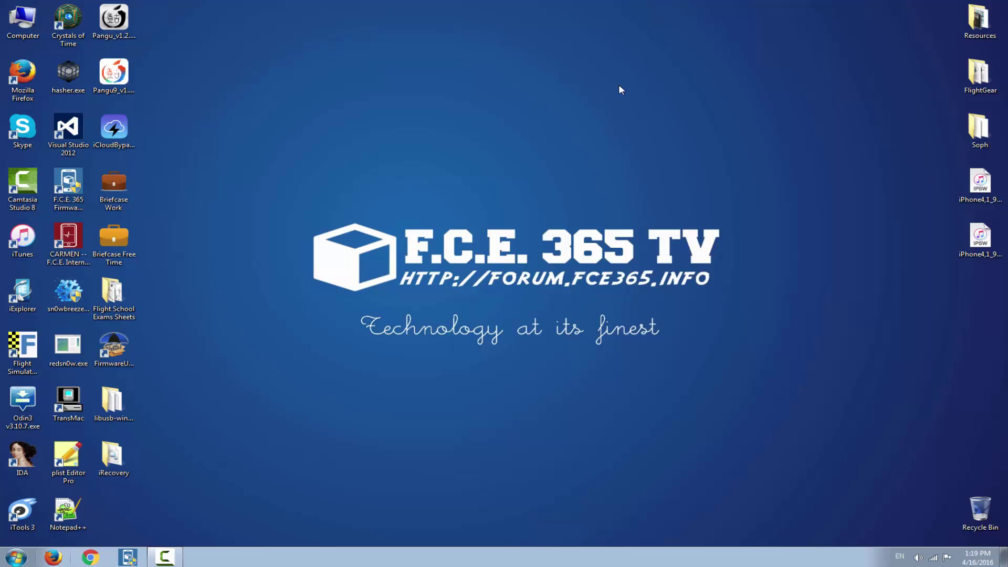
- Open a Command Prompt, cd into the libusb-win32 desktop folder and try running irecovery
key("super+r")
key("Return")
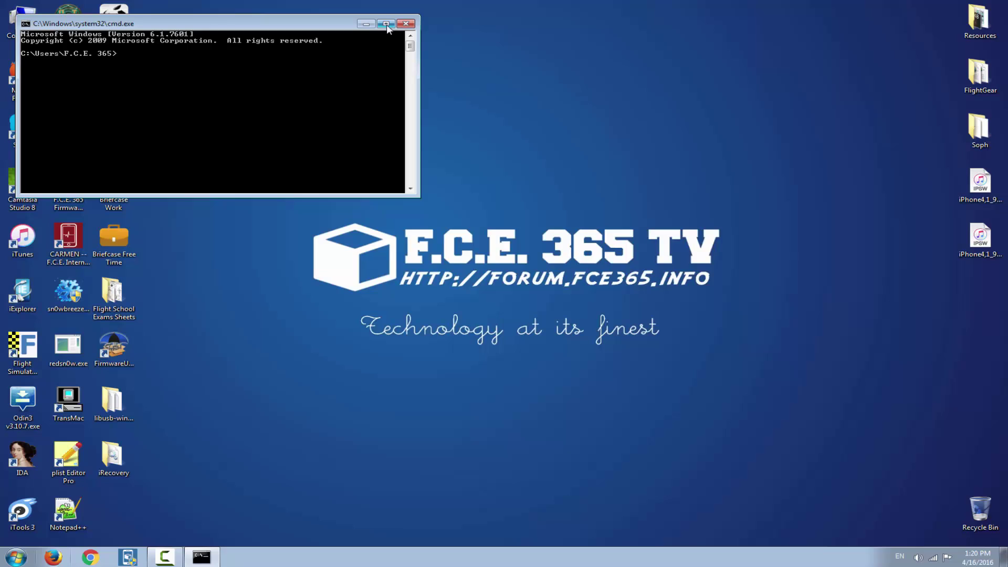
type("cd")
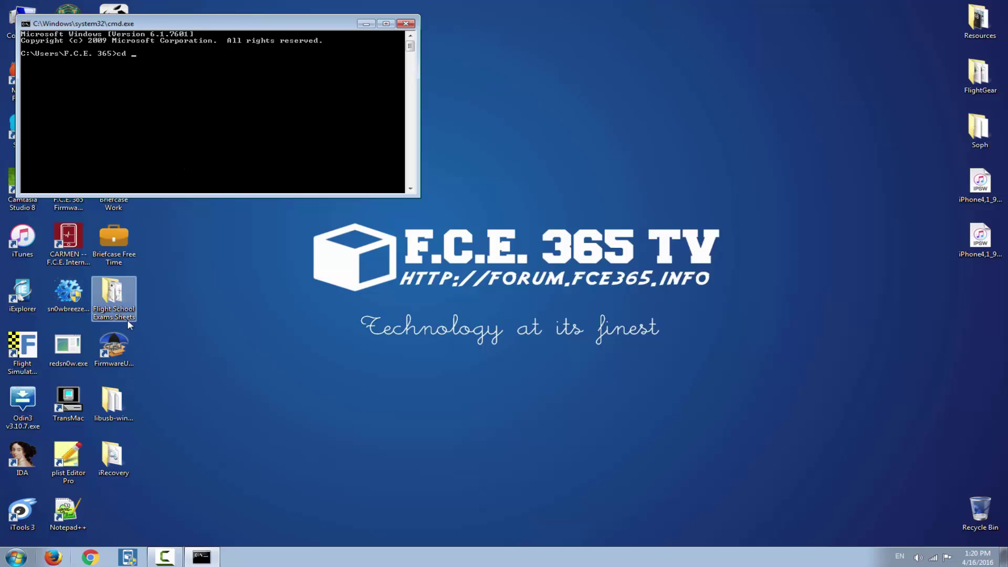
left_click(110, 402)
left_click_drag(110, 402, 197, 123)
left_click(197, 124)
key("Return")
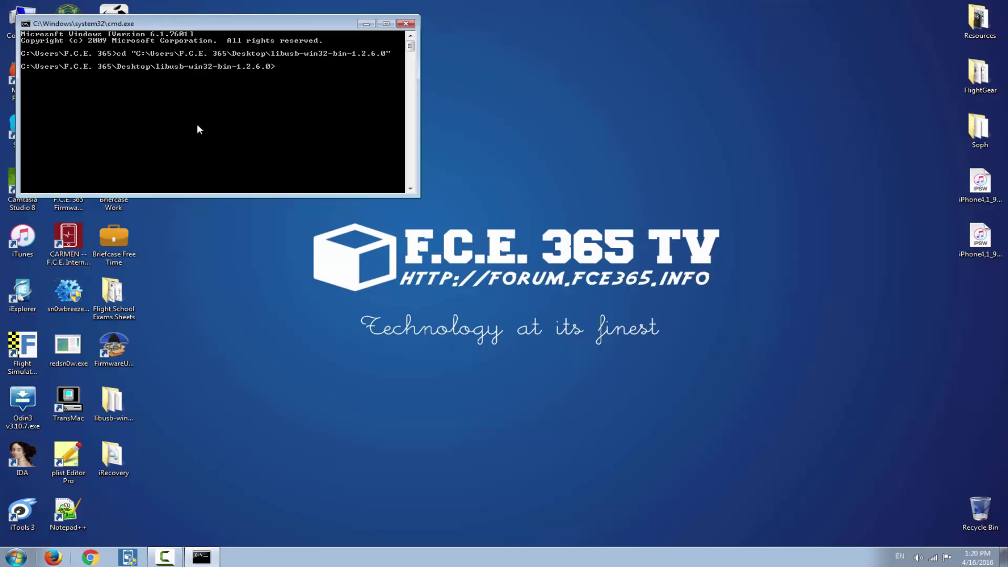
type("irecovery")
key("Return")
- Change the Command Prompt's directory to the iRecovery desktop folder
key("Up")
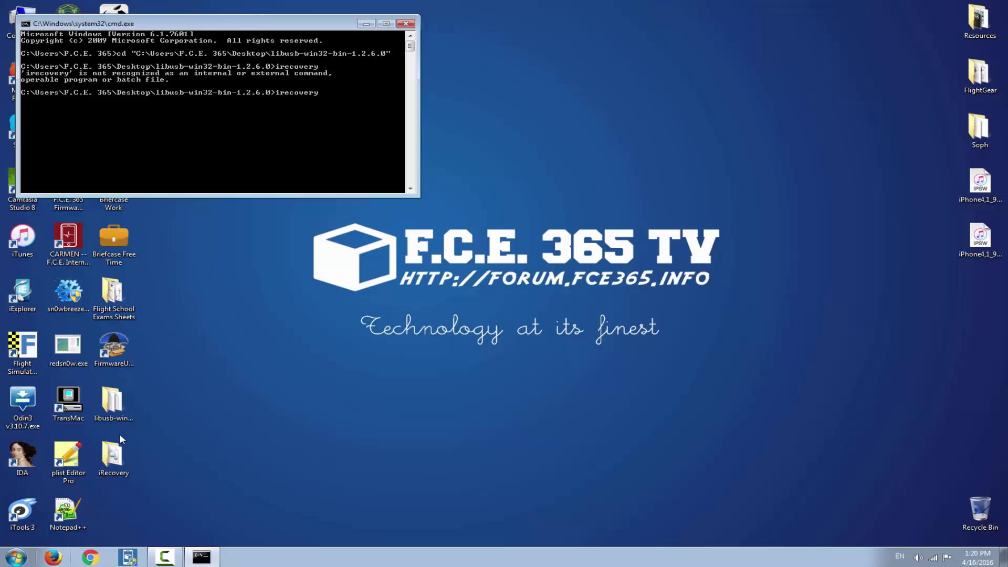
type("cd\\")
key("Return")
type("cd")
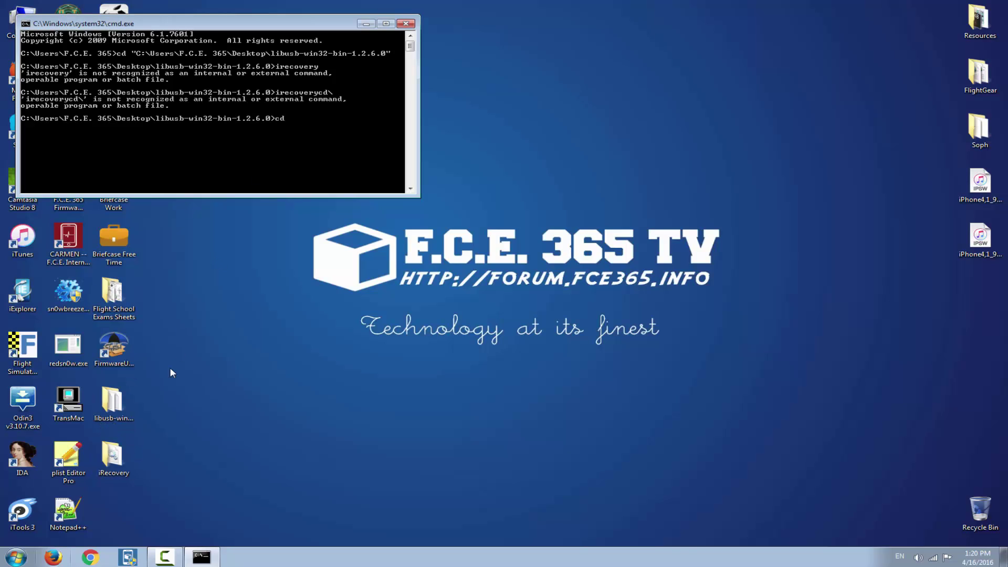
left_click_drag(112, 454, 280, 156)
key("Return")
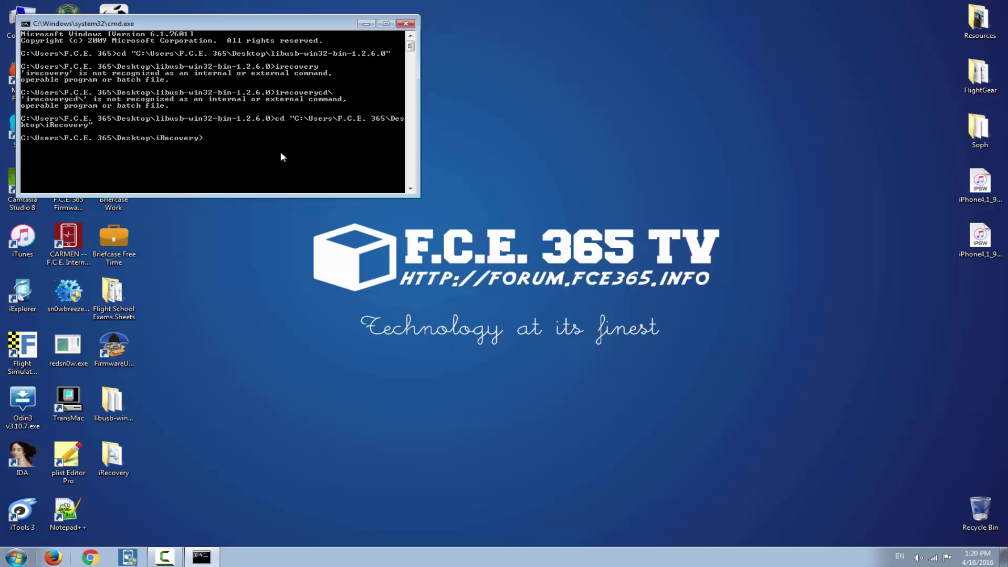
- Run irecovery, then irecovery -d, then irecovery -s to open the iPhone recovery shell
type("irecovery")
key("Return")
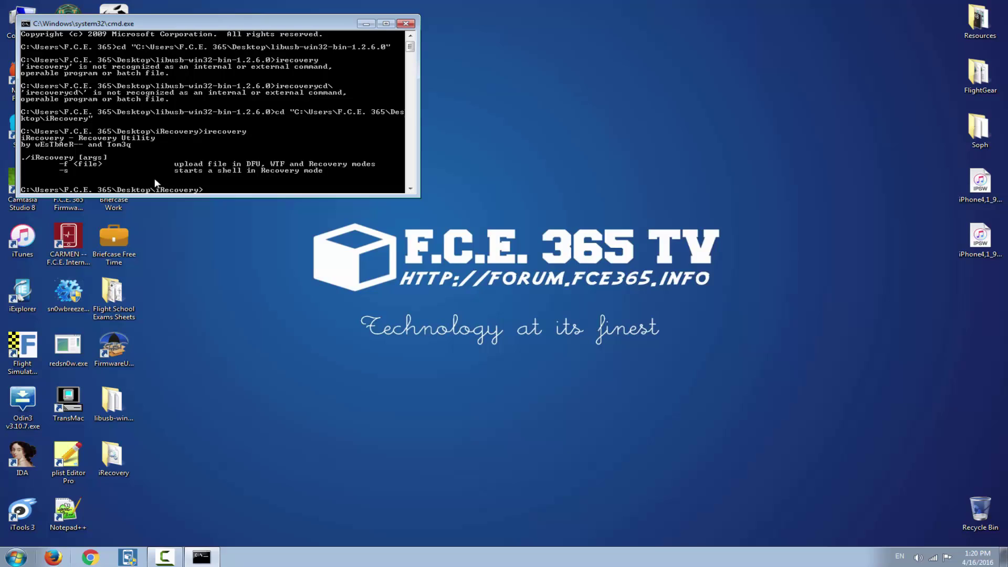
type("irecovery -d")
key("Return")
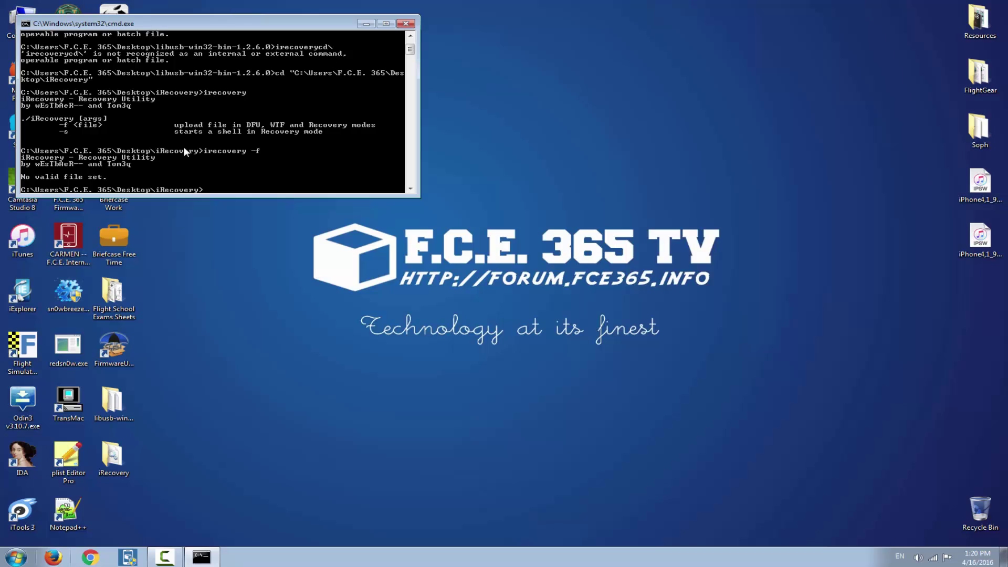
key("Up")
type("s")
key("Return")
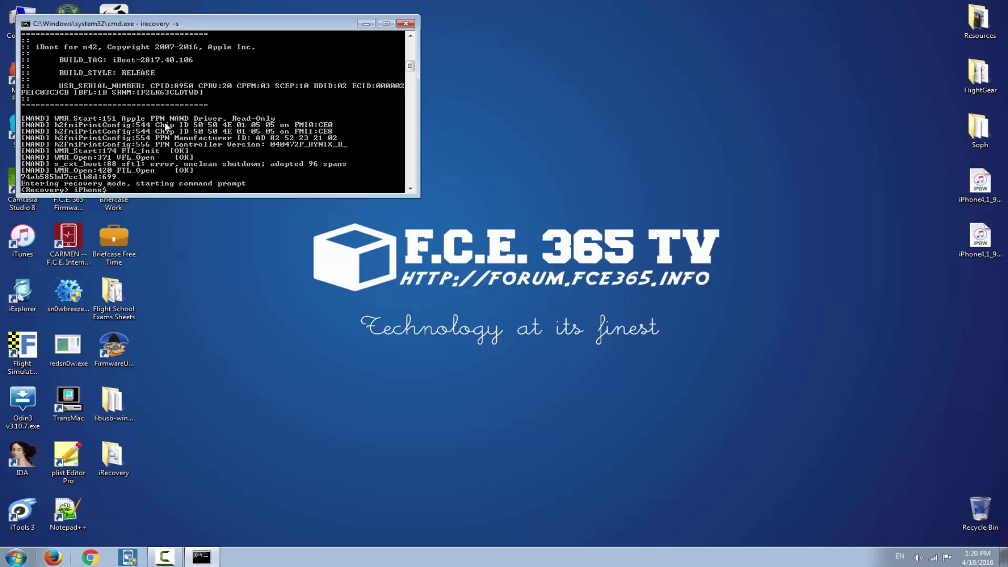
- Enter setenv, autoboot true and saveenv at the (Recovery) iPhone$ prompt
scroll(184, 150, "down", 1)
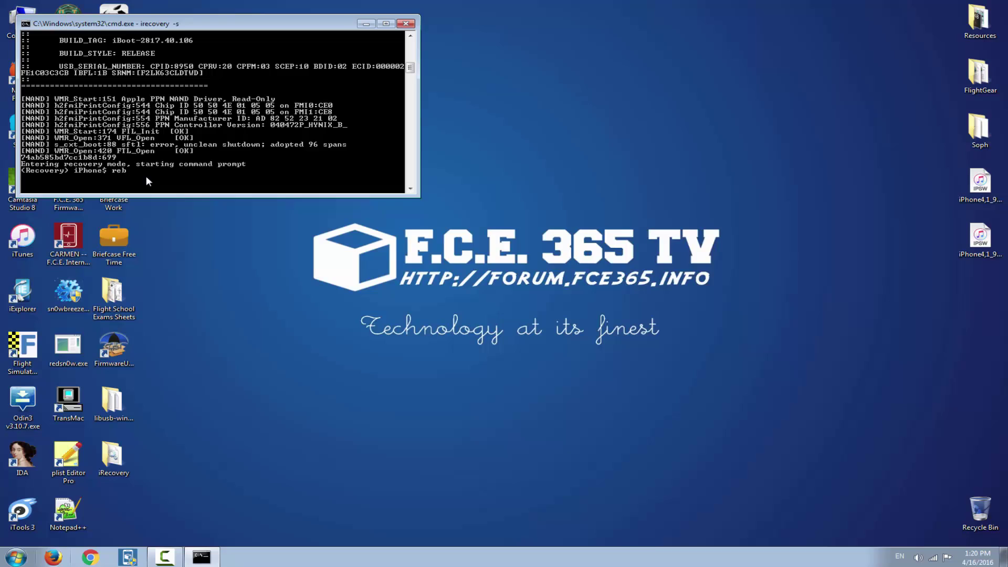
type("oot t")
type("rue")
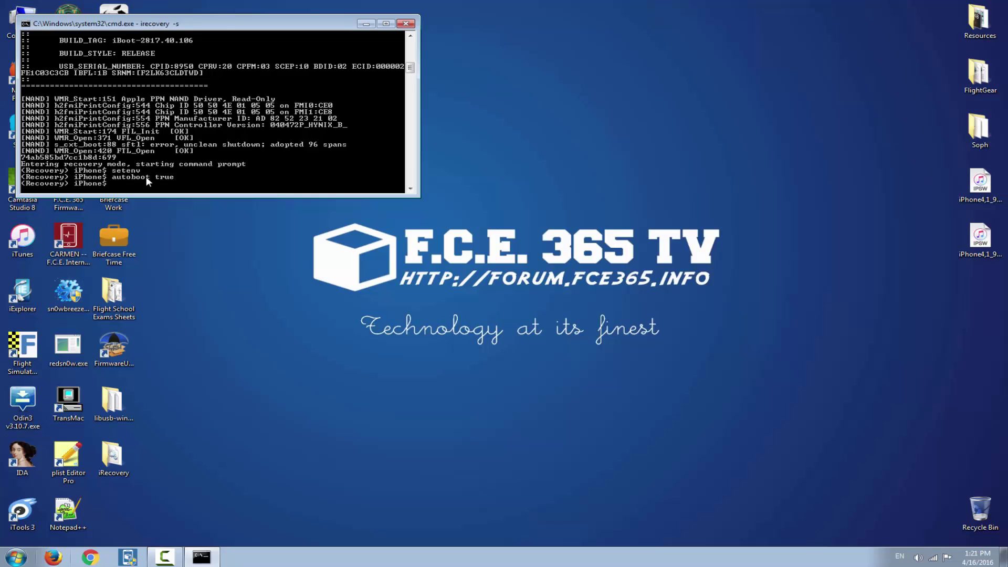
type("aveenv")
key("Return")
- Close the irecovery console and open the libusb-win32-bin-1.2.6.0 desktop folder
left_click(406, 24)
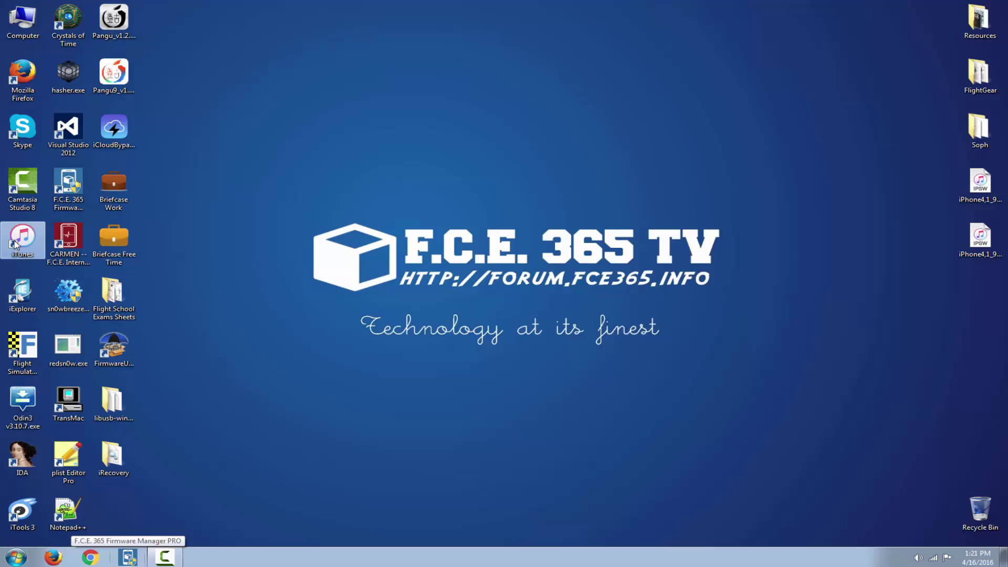
double_click(114, 403)
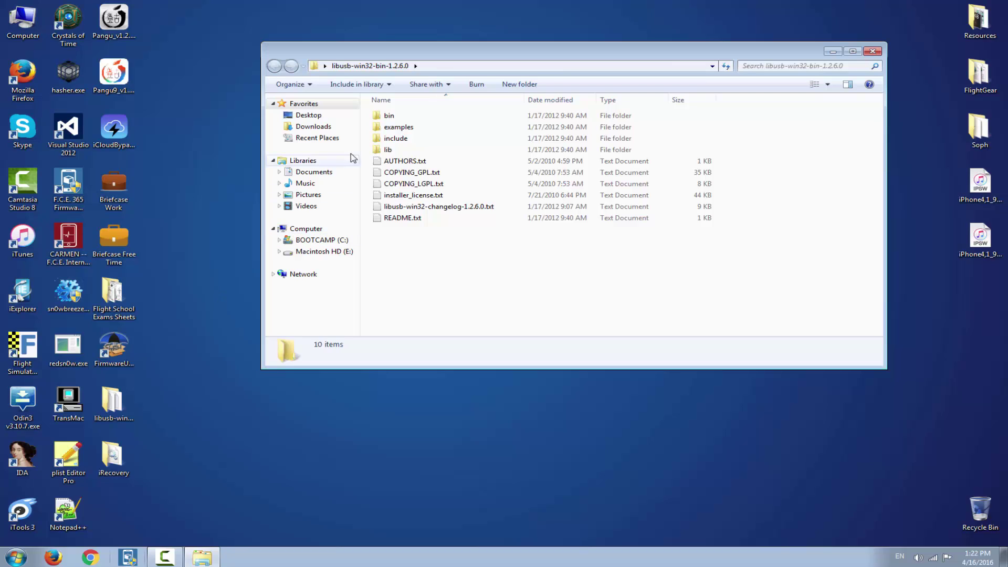
- Run inf-wizard.exe from the bin folder, view Apple Mobile Device (Recovery Mode) in its list, then cancel
double_click(388, 116)
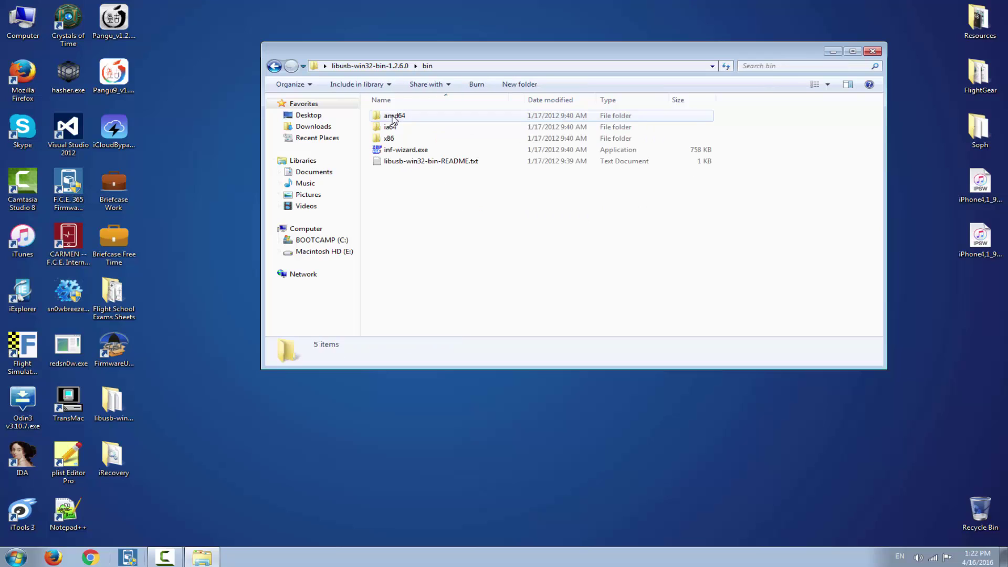
double_click(409, 151)
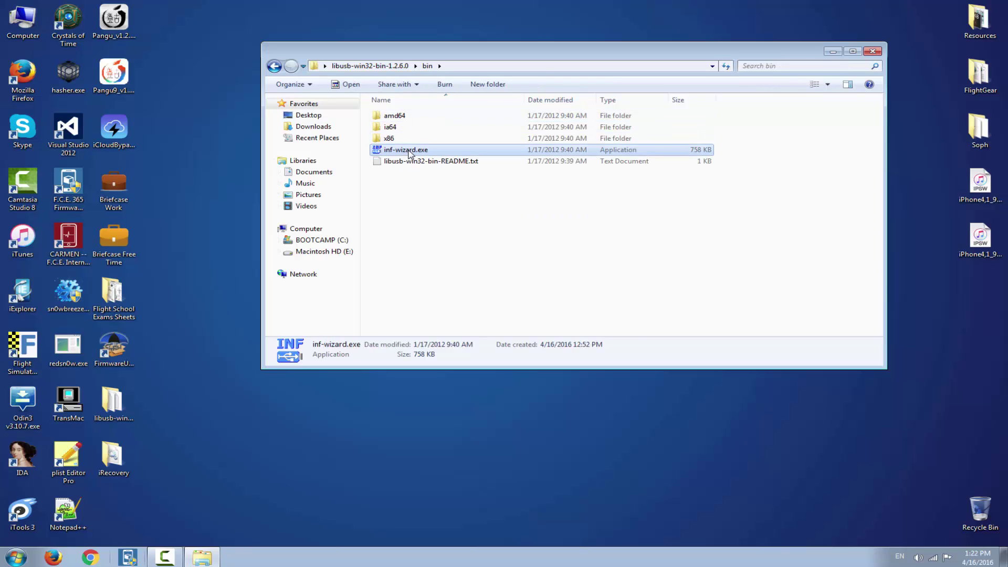
mouse_move(249, 555)
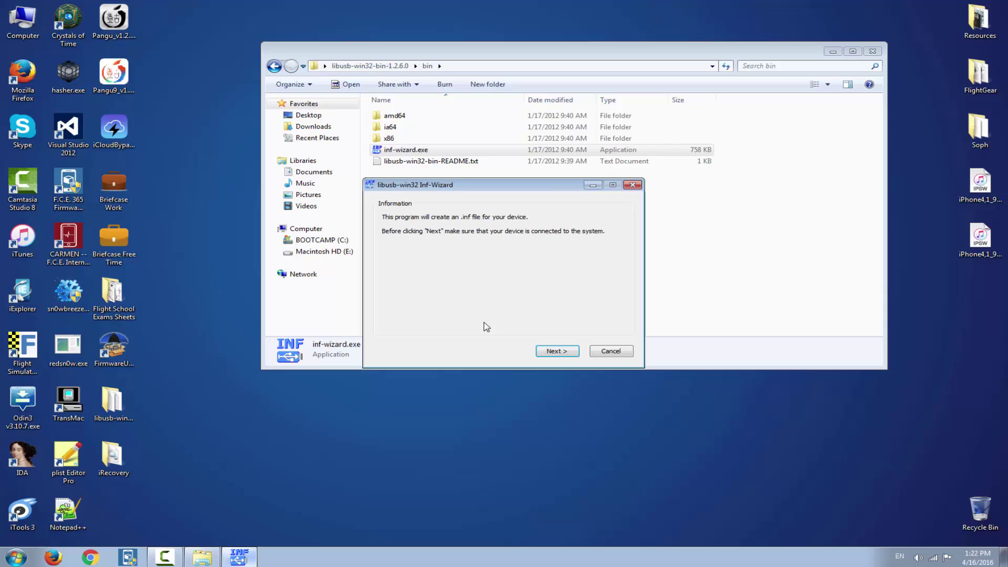
left_click(557, 350)
left_click(546, 299)
left_click(517, 310)
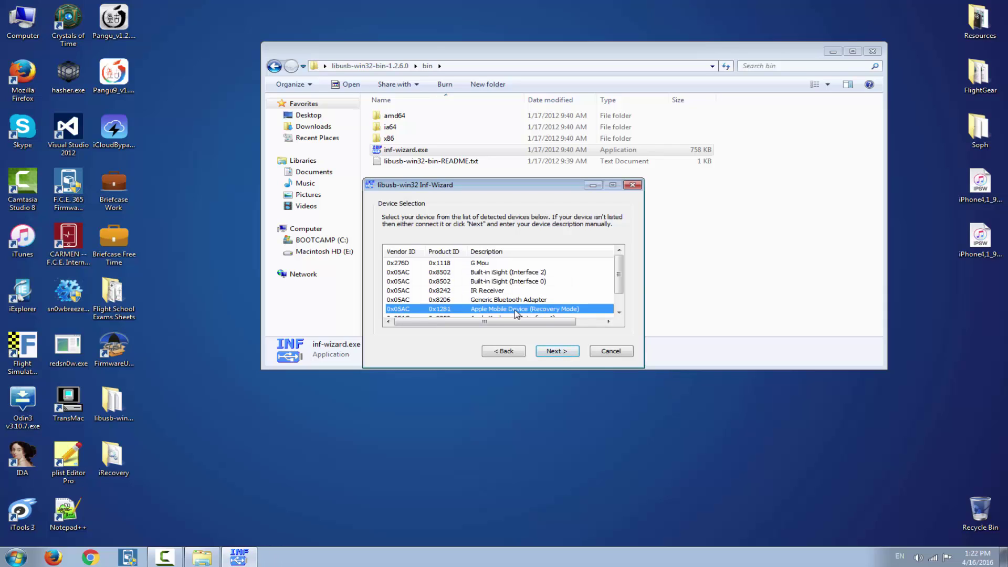
left_click(606, 355)
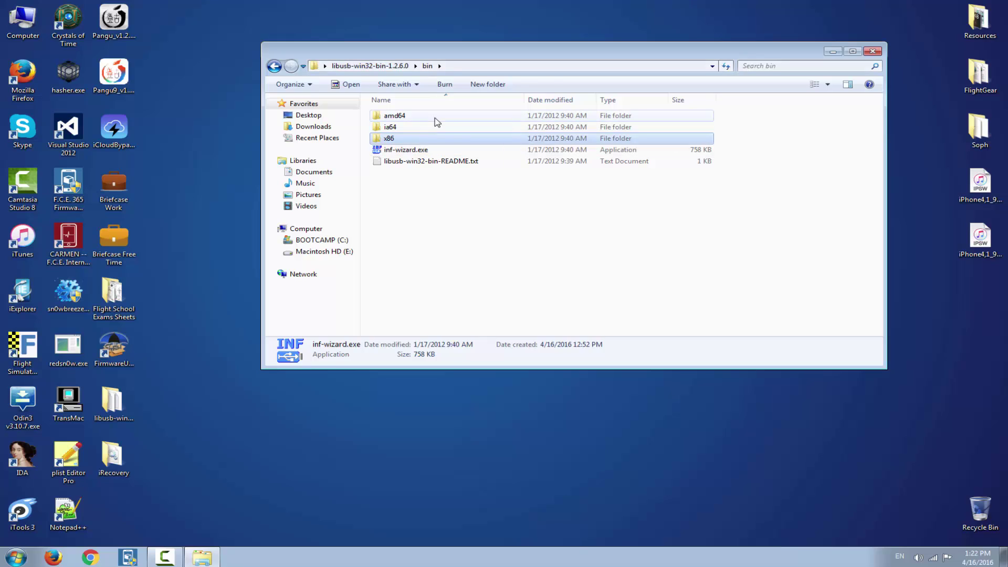
- Open the x86 folder and select install-filter-win.exe
left_click(440, 139)
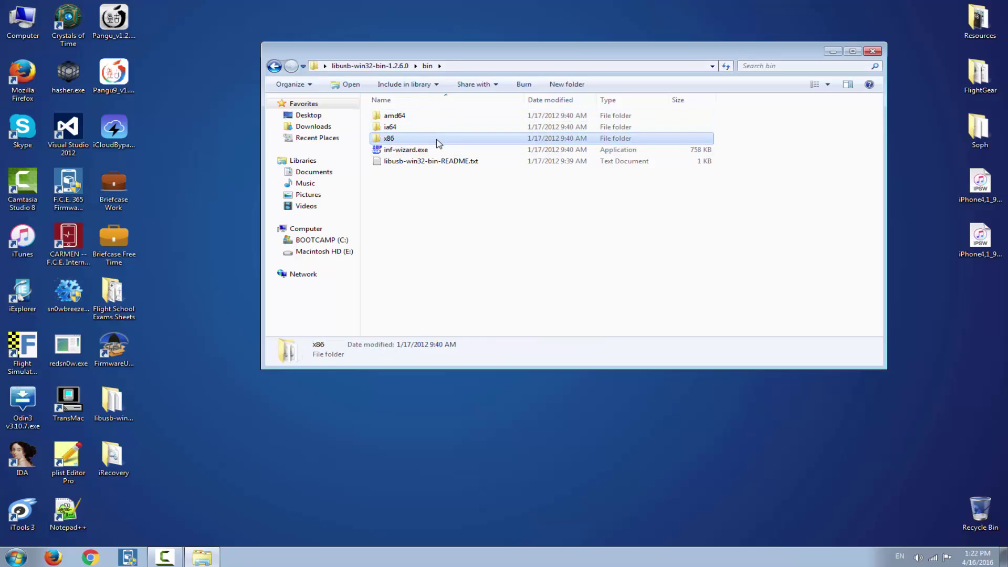
double_click(439, 140)
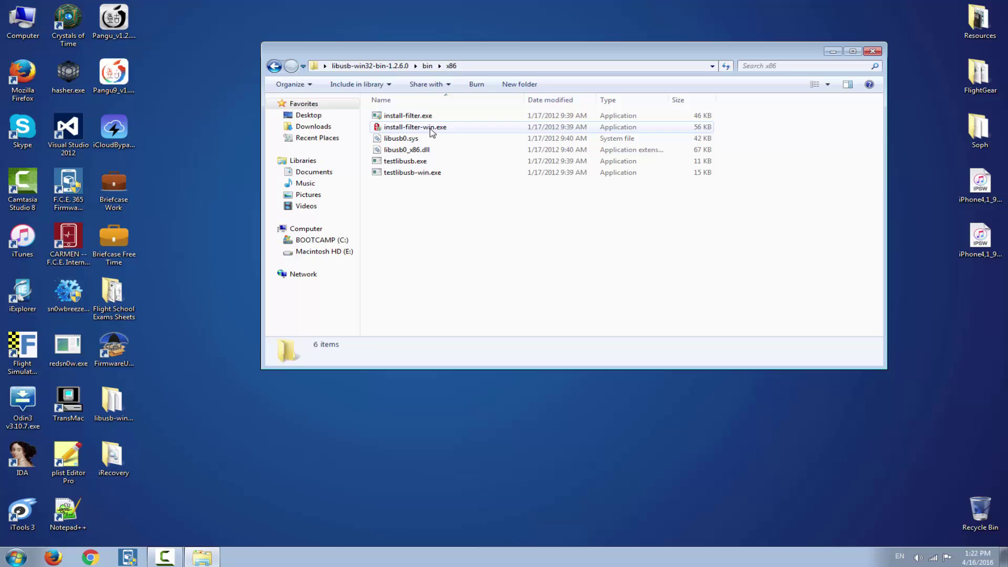
left_click(443, 130)
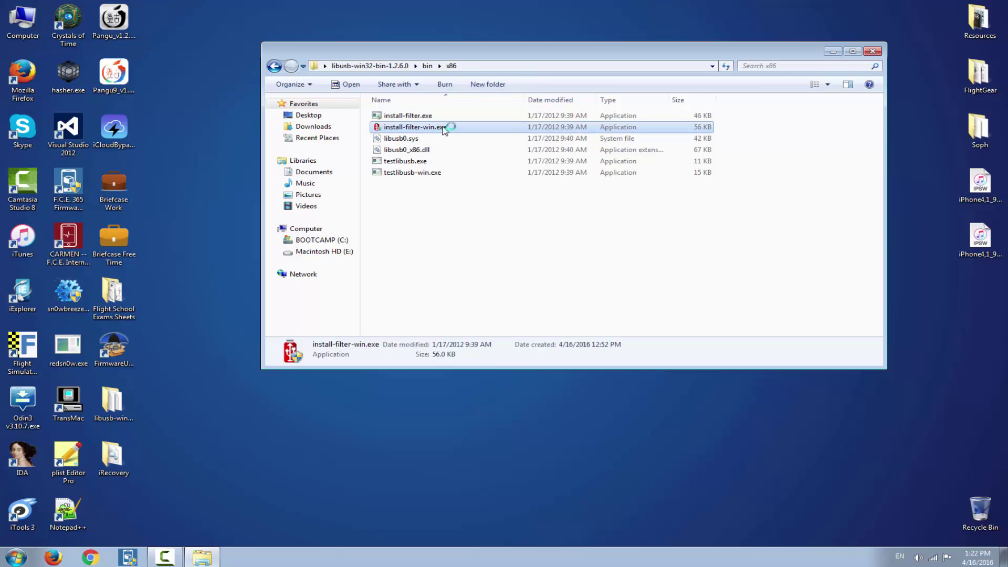
- Run testlibusb-win.exe, review the Apple Mobile Device (Recovery Mode) entry, then exit
double_click(443, 172)
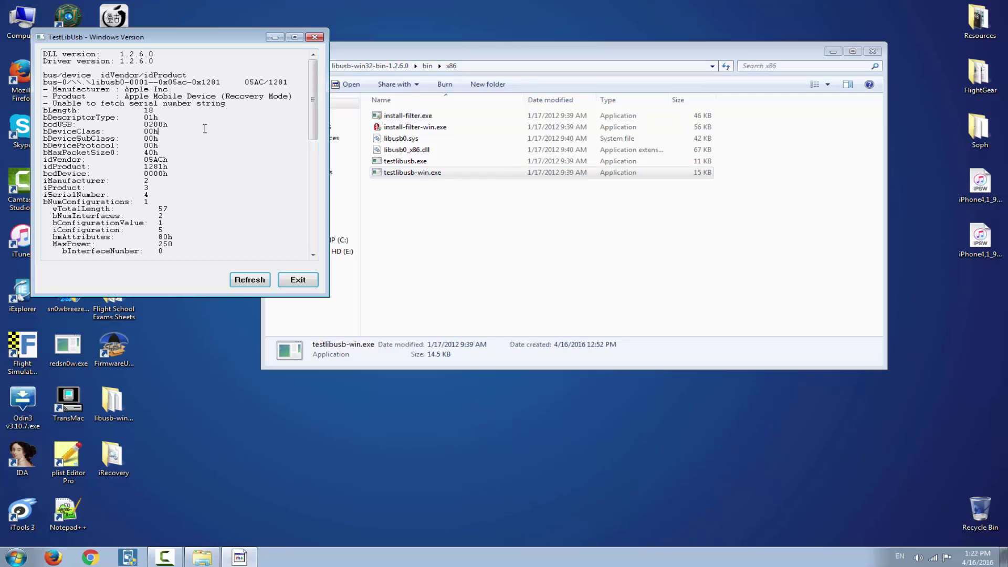
left_click_drag(110, 70, 244, 288)
scroll(244, 289, "up", 13)
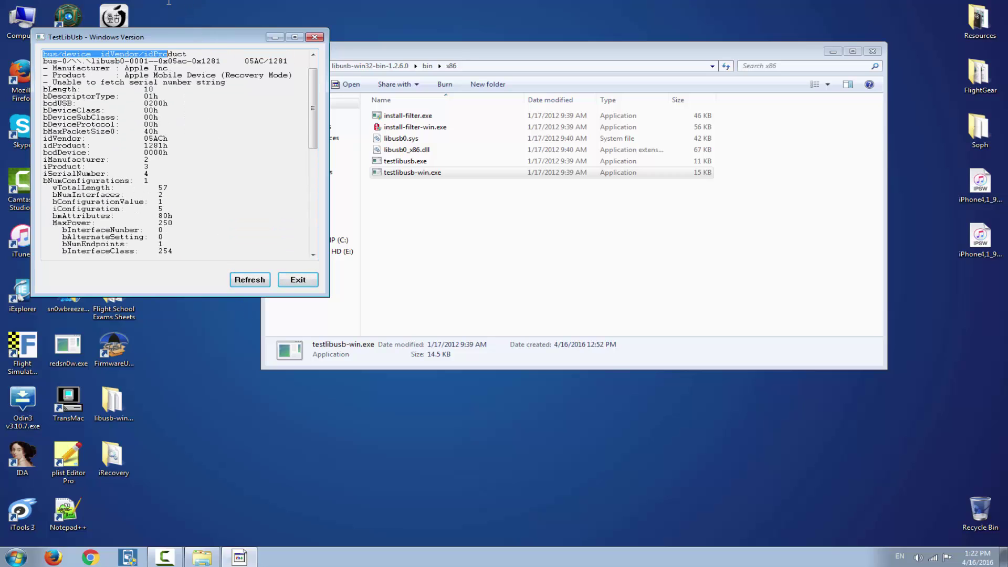
left_click(227, 95)
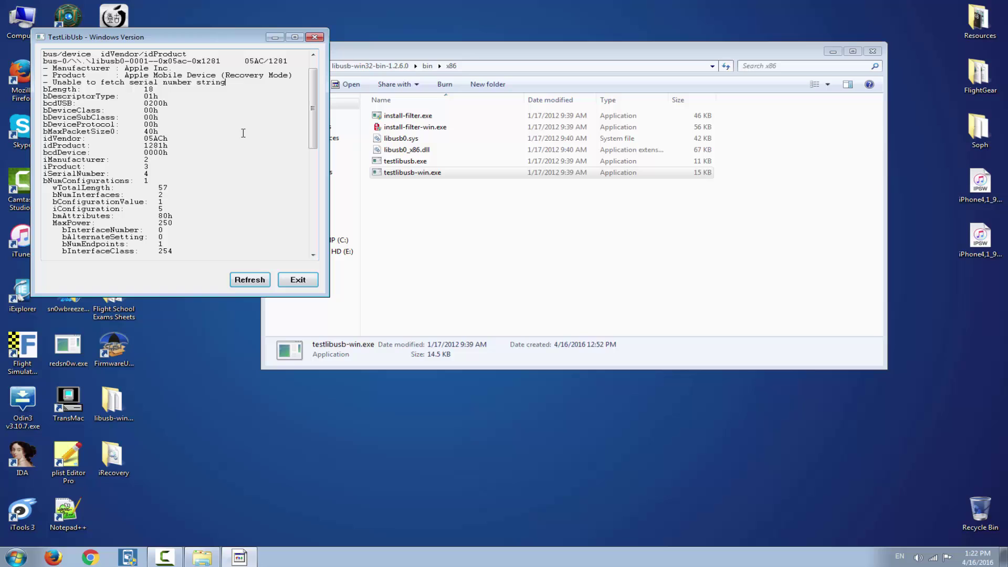
scroll(243, 126, "up", 1)
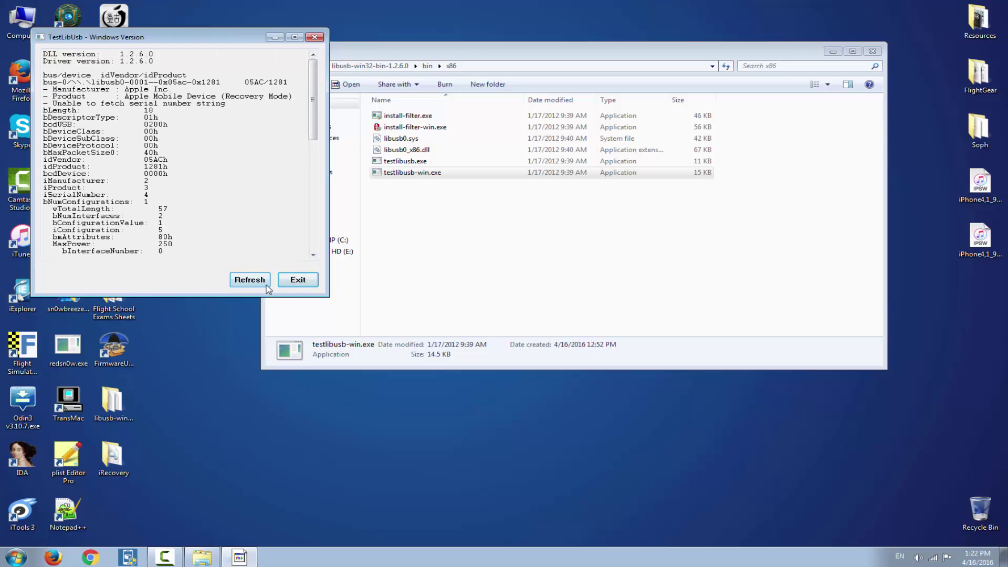
left_click(304, 282)
- Launch install-filter-win.exe and browse the single-device filter list, returning to the options each time
left_click(428, 127)
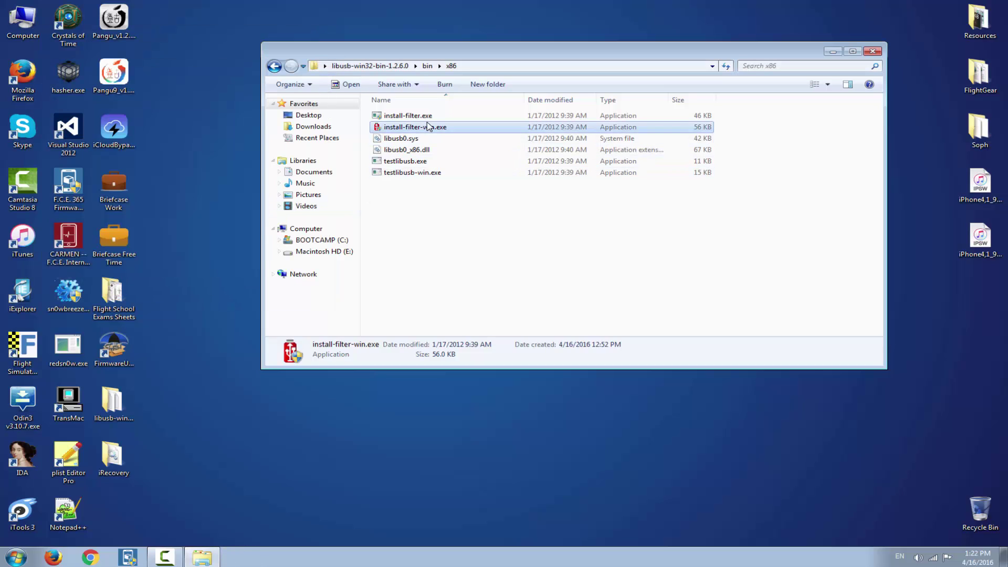
double_click(427, 127)
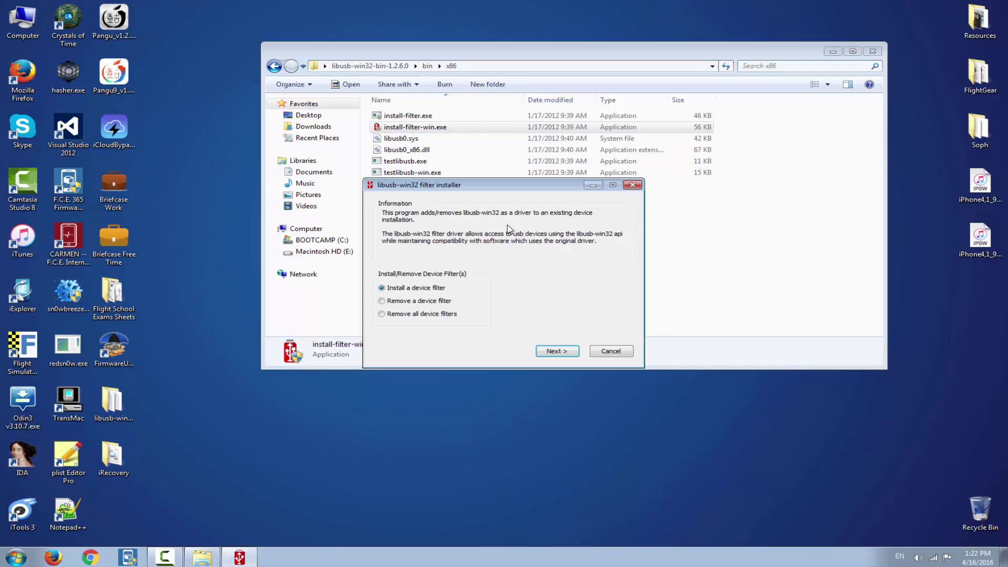
left_click(432, 315)
left_click(440, 301)
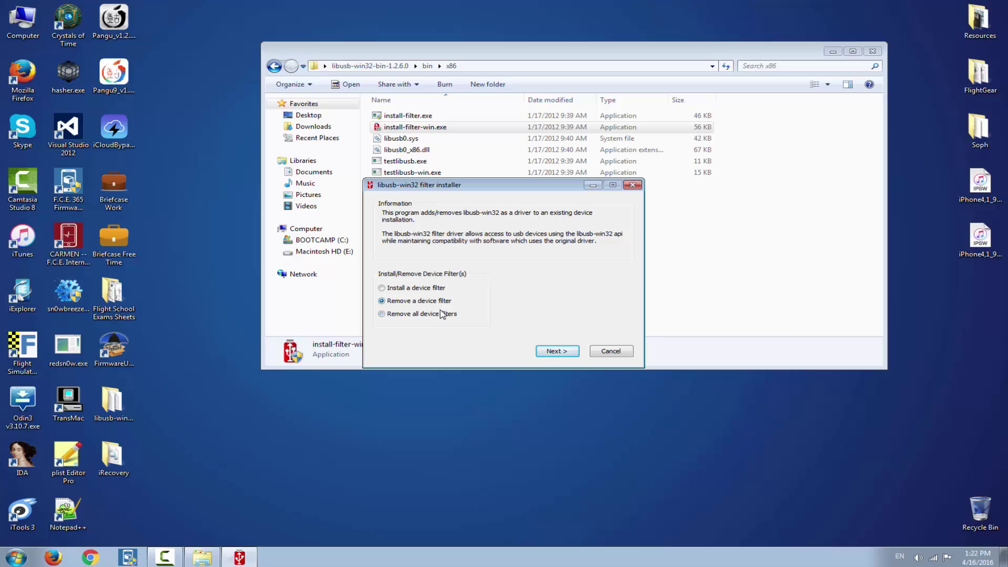
left_click(553, 353)
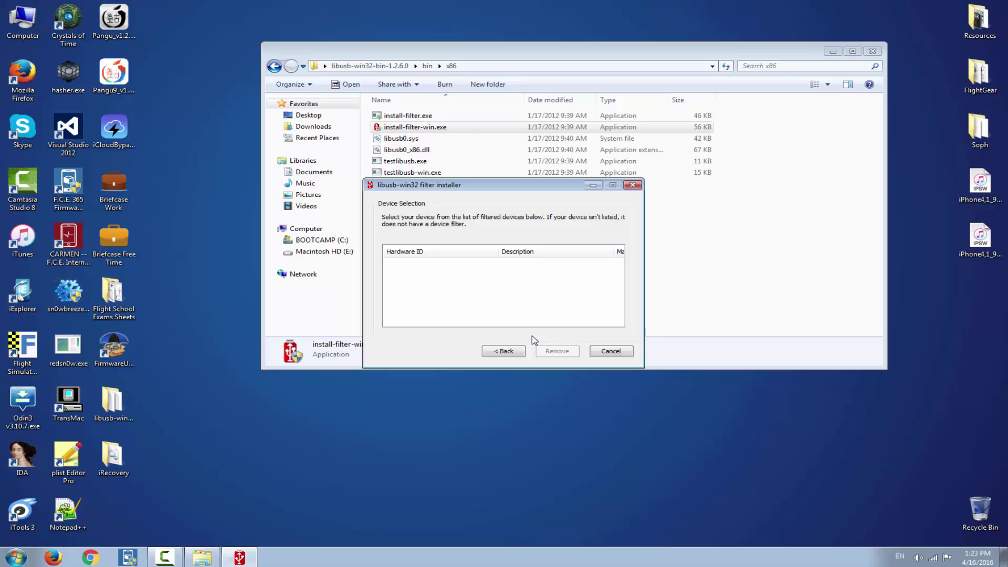
left_click(519, 351)
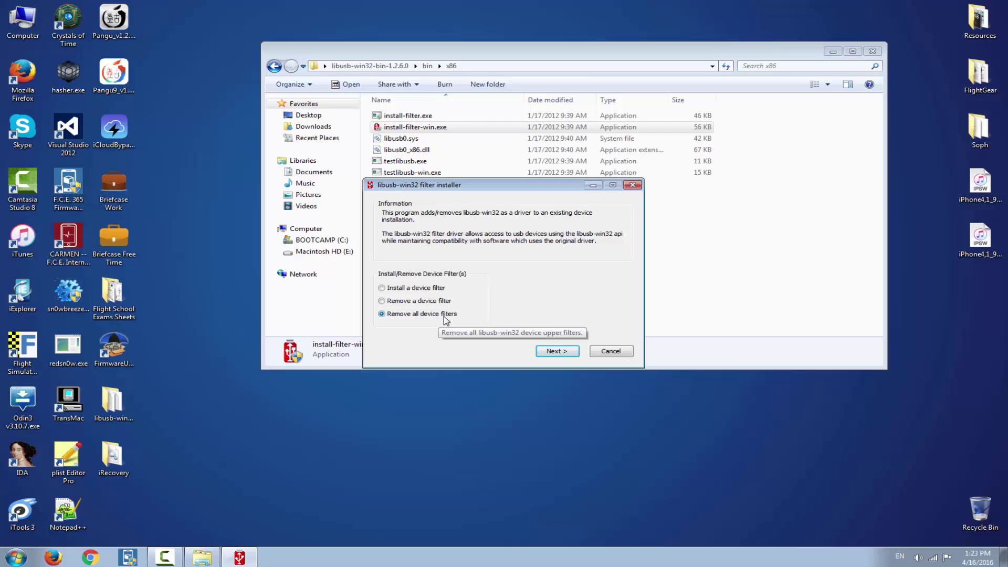
left_click(440, 302)
left_click(557, 352)
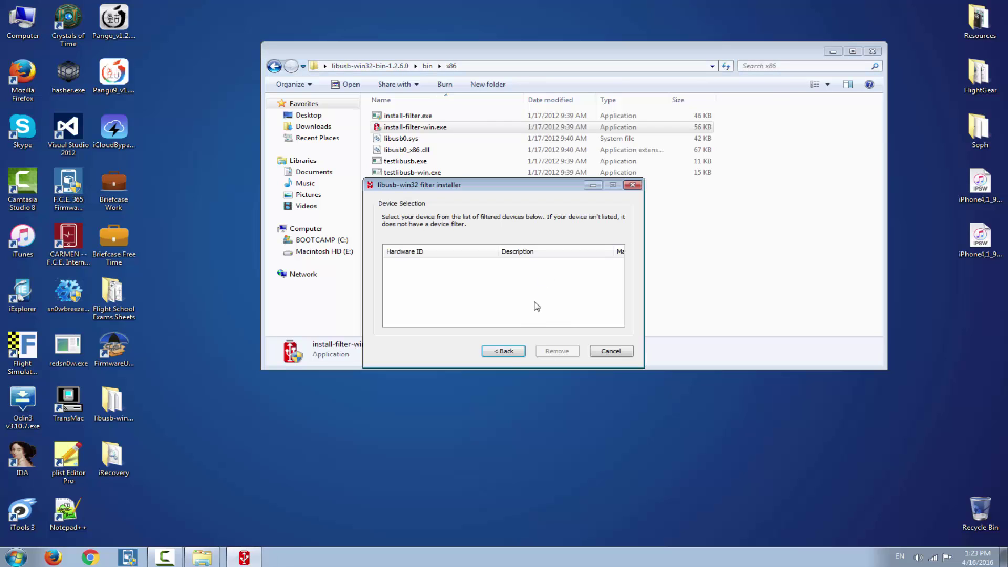
left_click(509, 351)
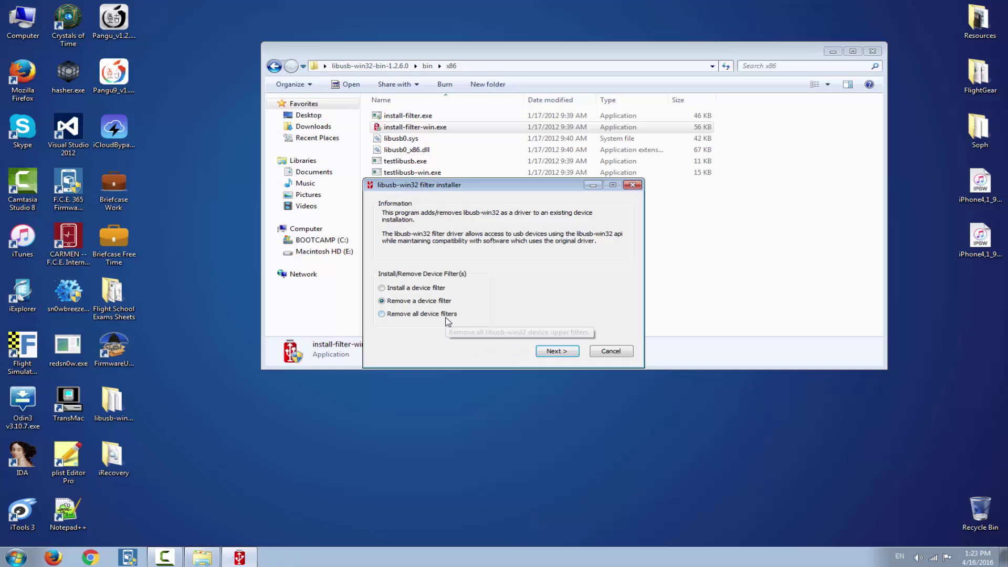
left_click(447, 314)
left_click(439, 304)
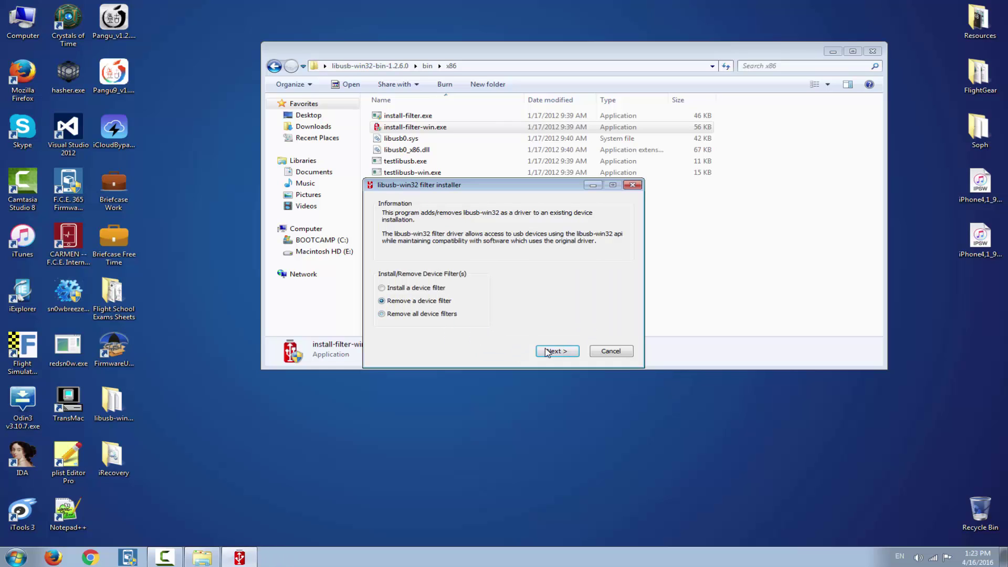
left_click(550, 351)
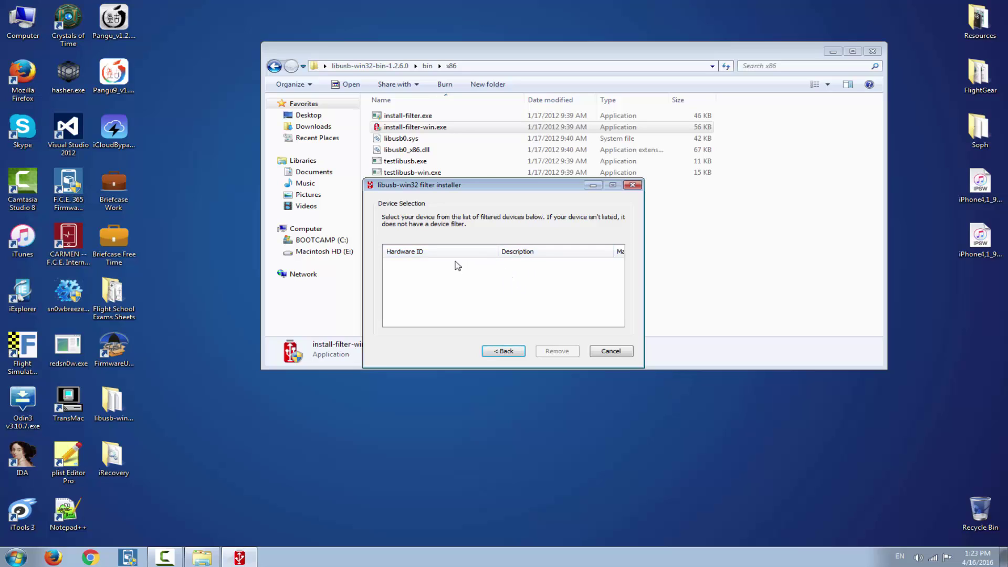
left_click(504, 351)
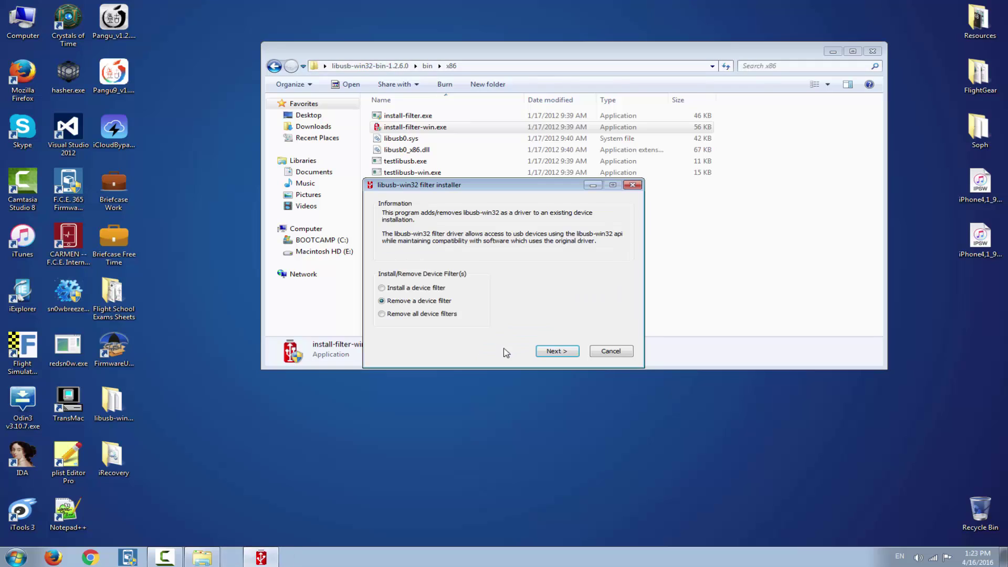
- Remove all device filters, confirm the removal, and recheck the filtered device list
left_click(446, 314)
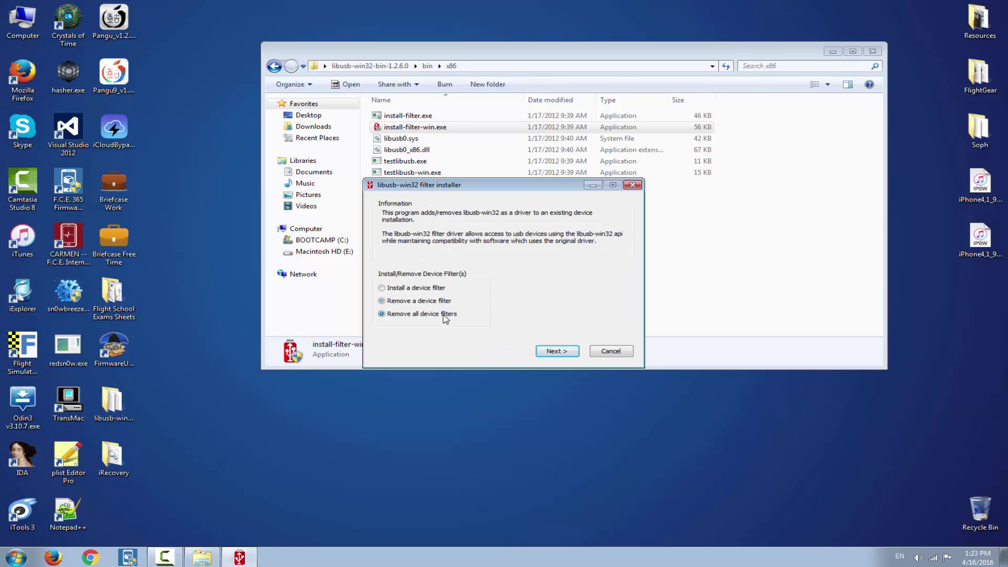
left_click(559, 351)
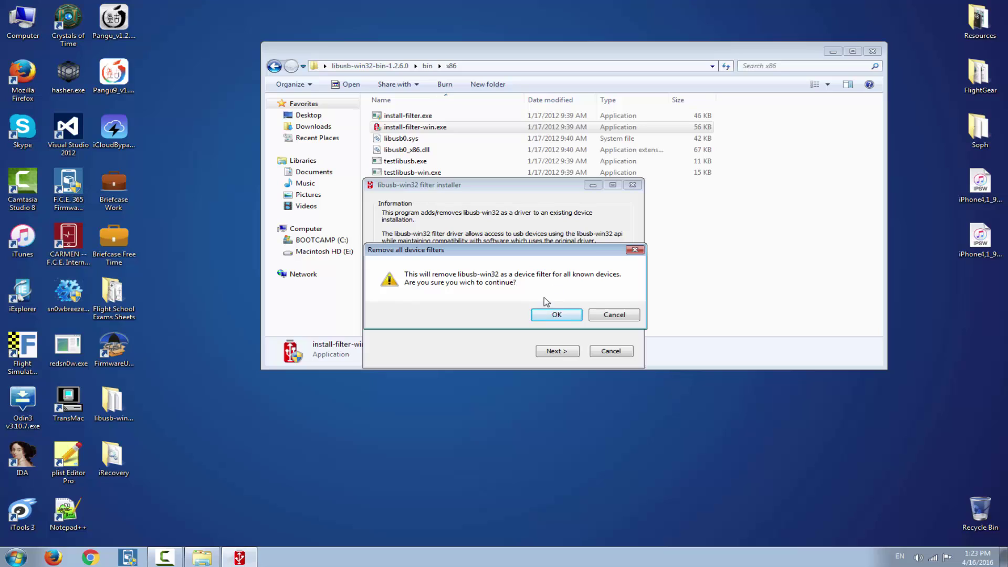
left_click(557, 315)
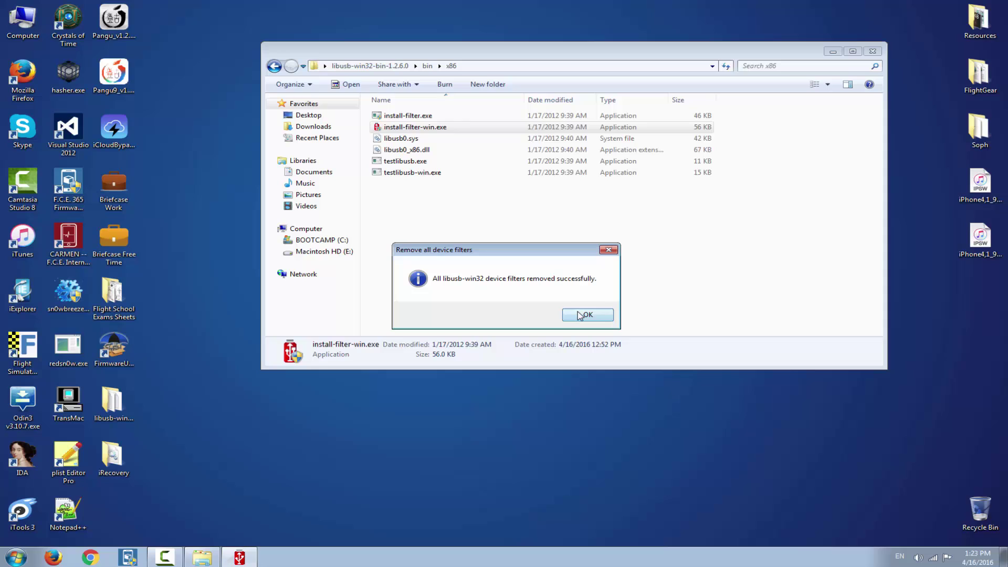
left_click(580, 316)
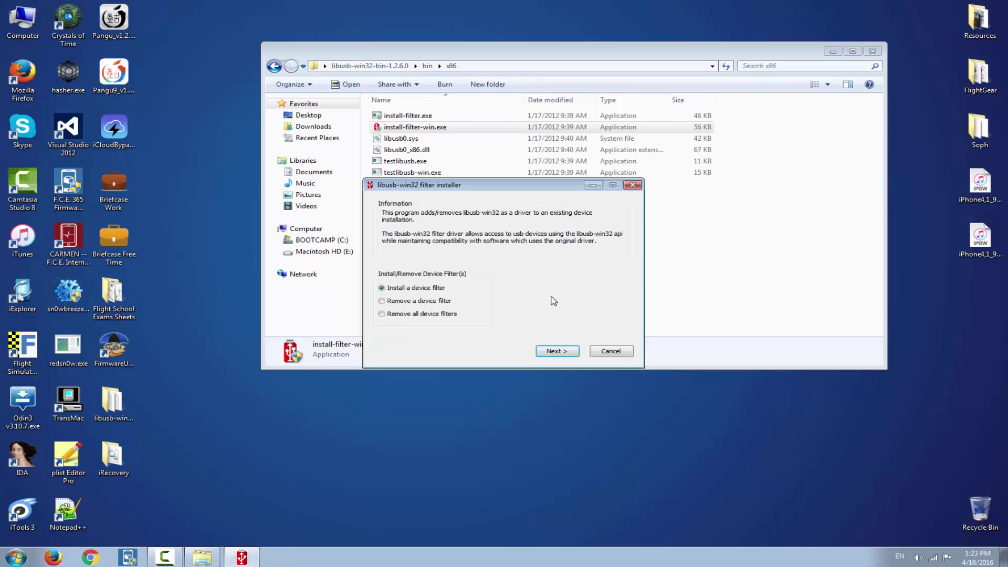
left_click(446, 303)
left_click(556, 350)
- Close the filter installer, rerun and close testlibusb-win.exe, then open BOOTCAMP (C:)
left_click(607, 352)
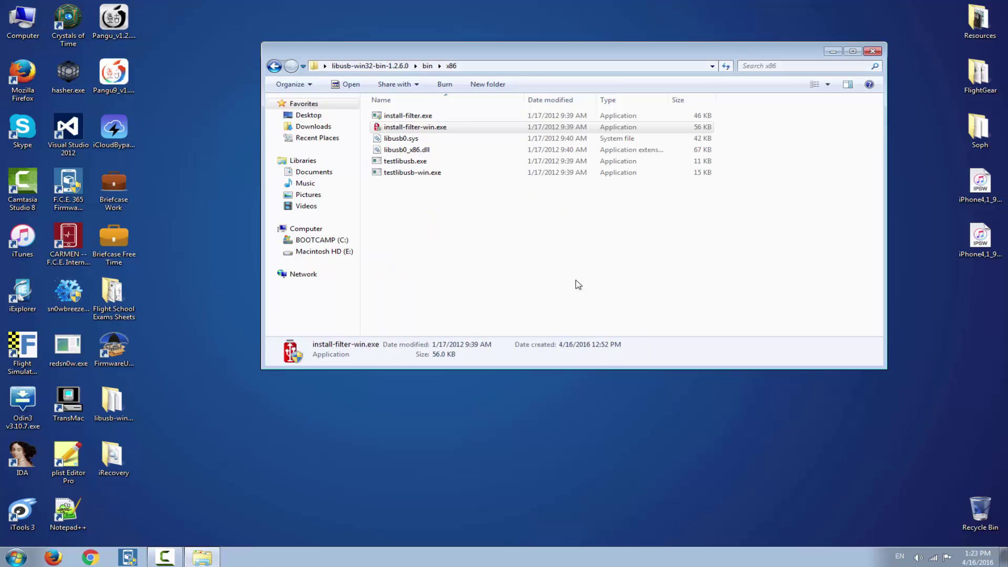
left_click(440, 175)
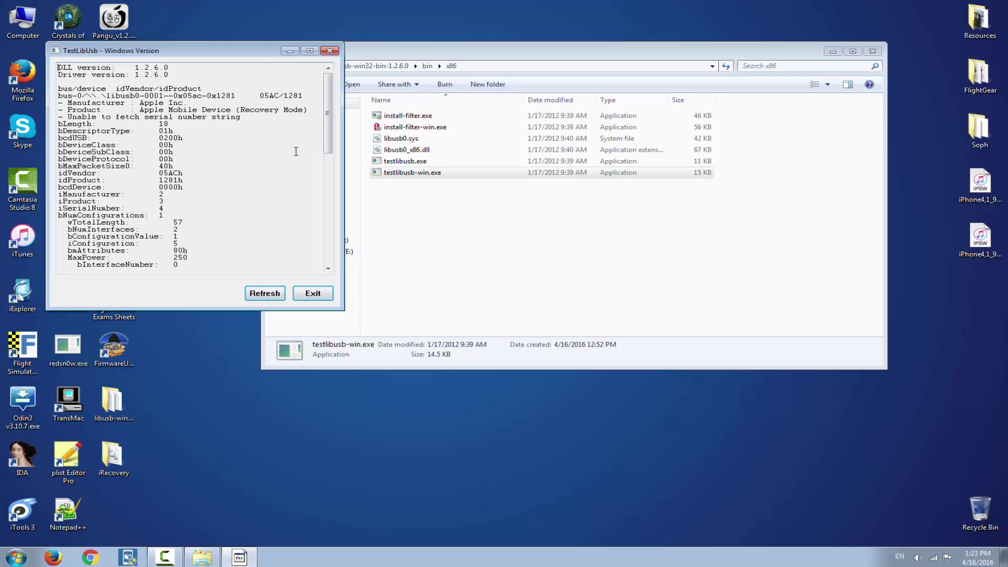
left_click(329, 50)
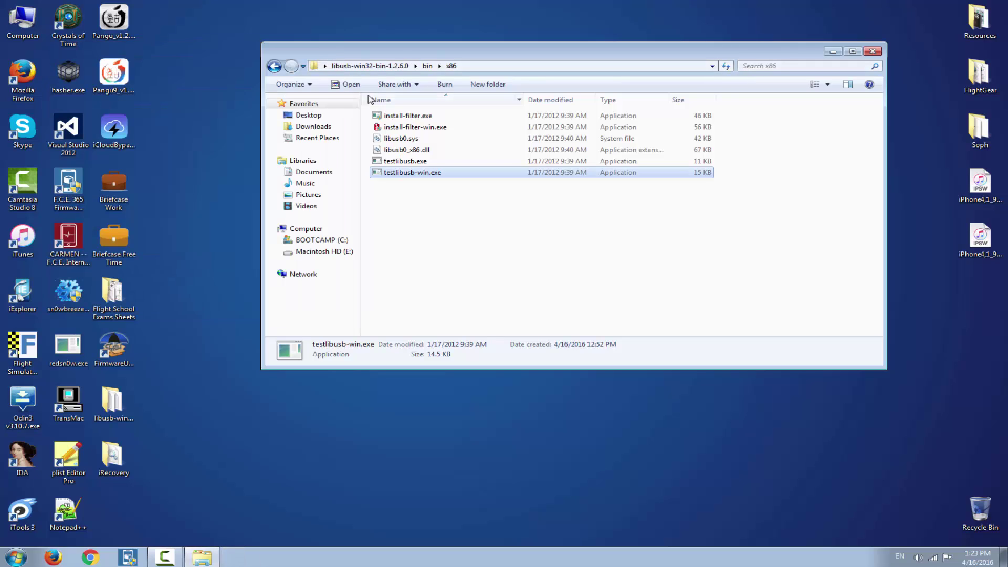
left_click(323, 240)
- Open C:\Windows\System32 and browse through its folders
left_click(404, 234)
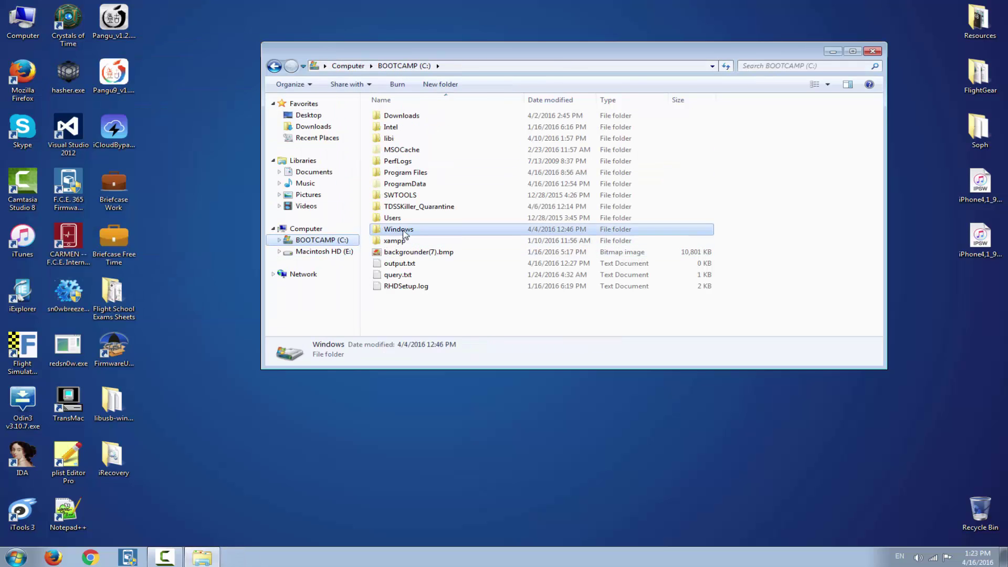
double_click(404, 234)
scroll(446, 268, "down", 12)
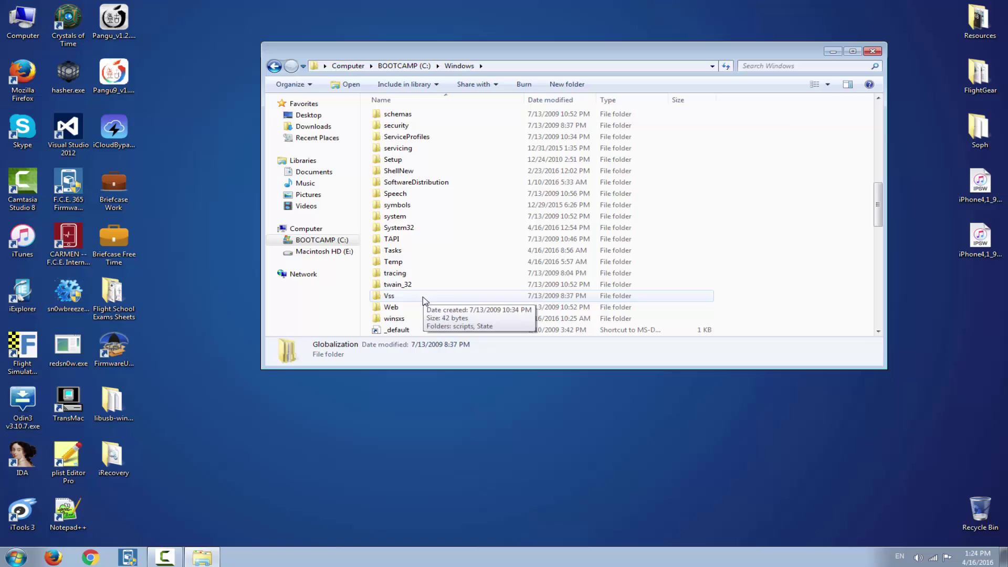
left_click(418, 286)
double_click(419, 227)
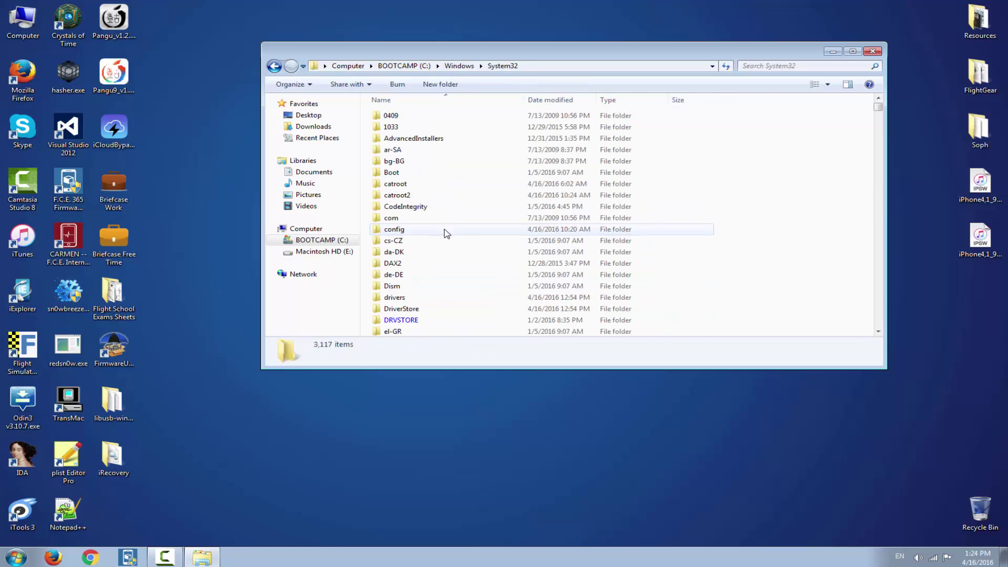
left_click(456, 235)
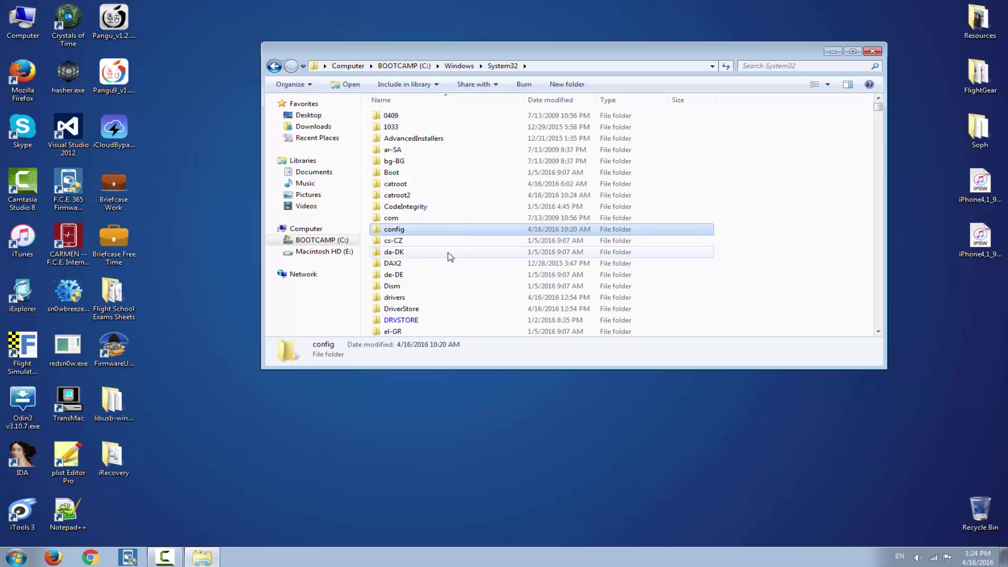
mouse_move(441, 270)
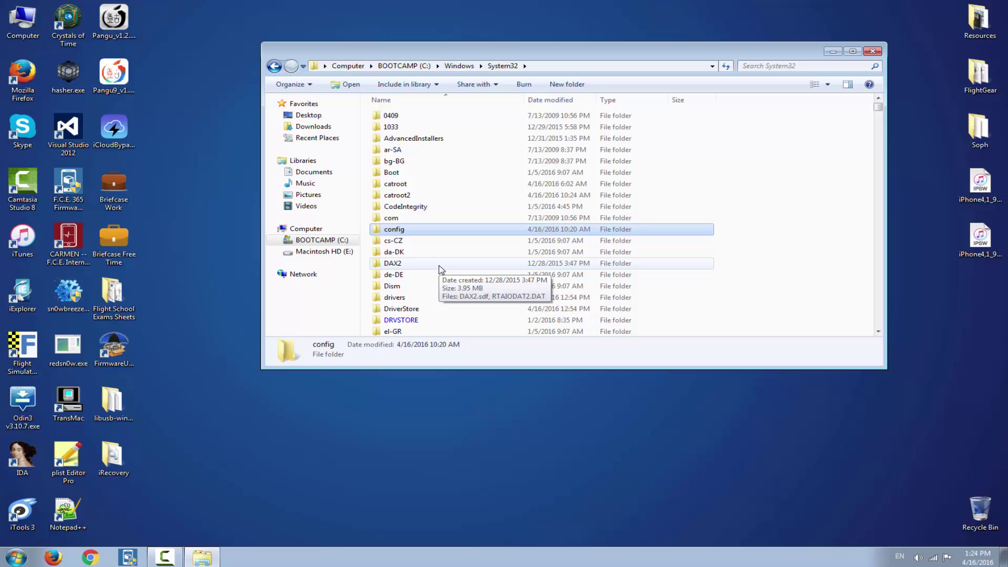
scroll(441, 269, "down", 15)
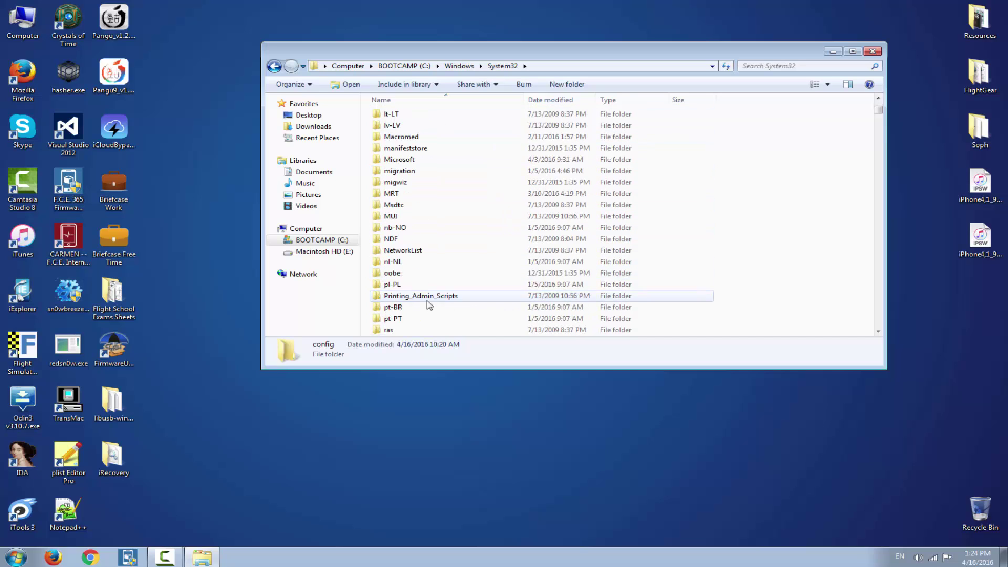
left_click(429, 299)
- Locate and open the drivers folder inside System32
scroll(428, 299, "up", 1)
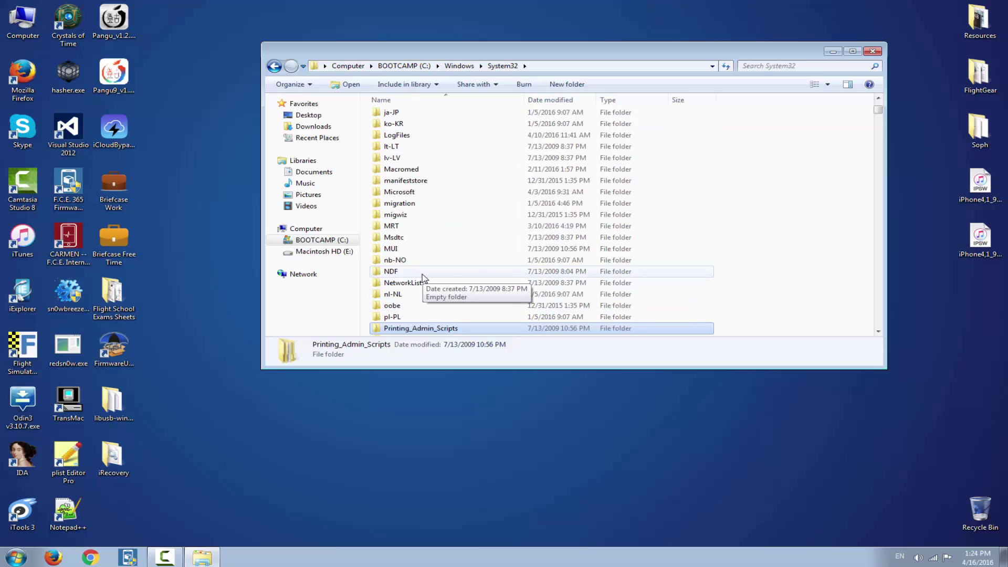
type("driverquery")
key("Down")
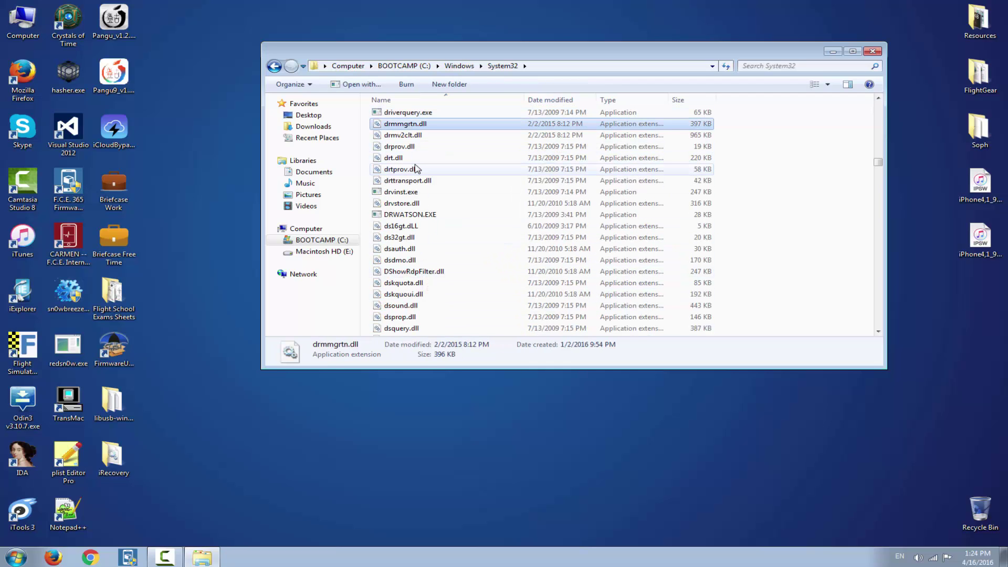
scroll(430, 139, "up", 15)
scroll(578, 153, "up", 3)
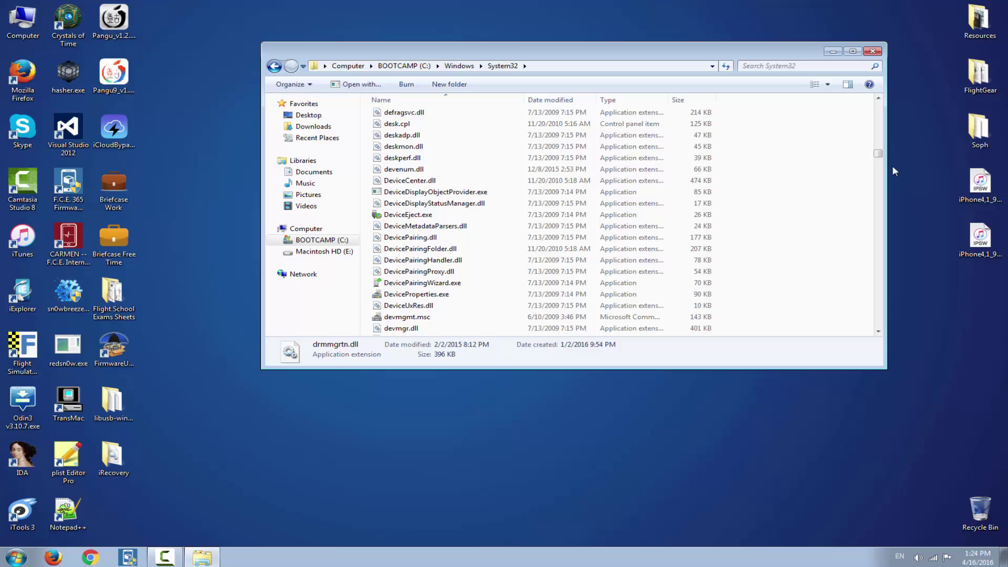
left_click_drag(878, 151, 876, 98)
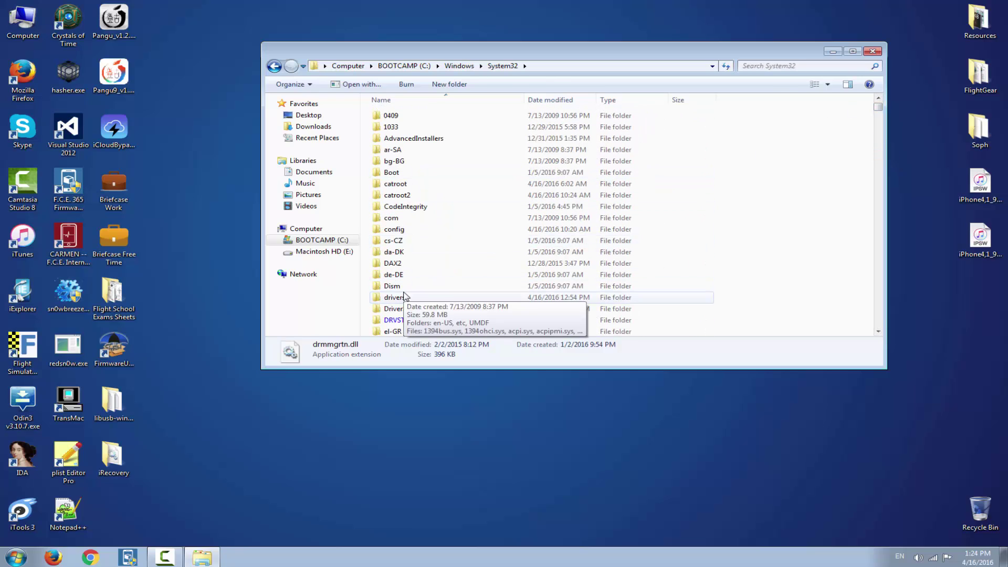
double_click(415, 297)
- Delete libusb0.sys from System32\drivers
left_click(440, 268)
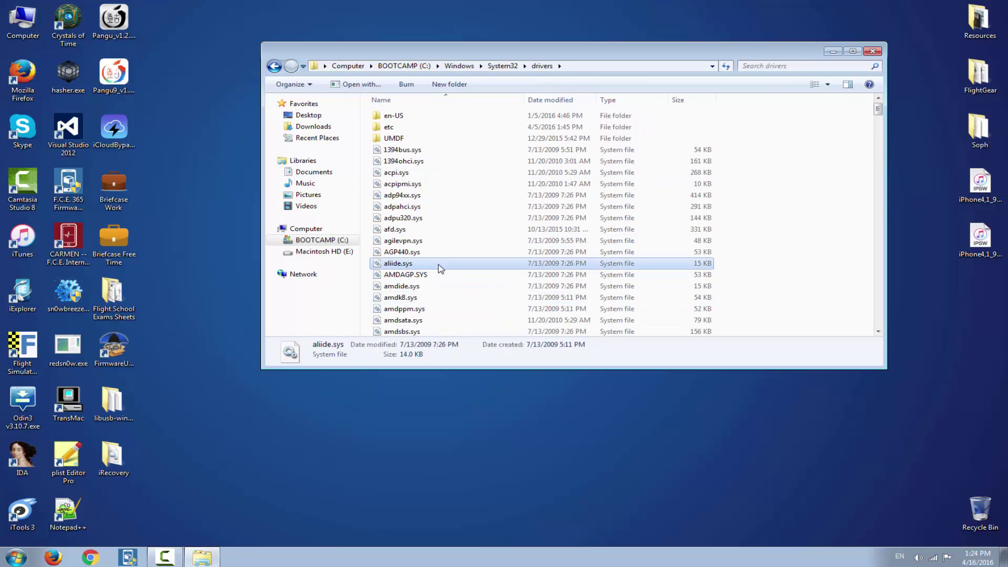
key("l")
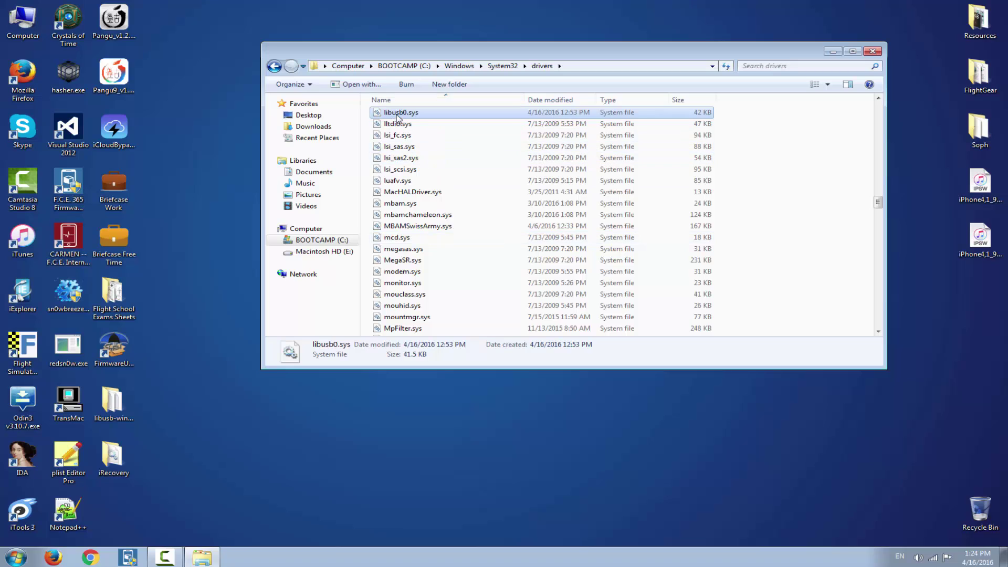
right_click(397, 117)
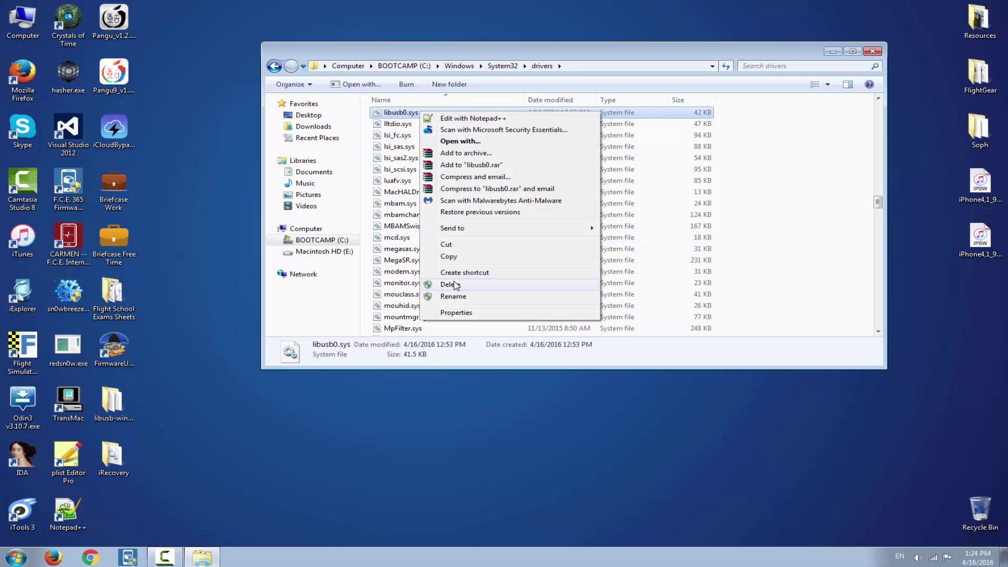
left_click(512, 278)
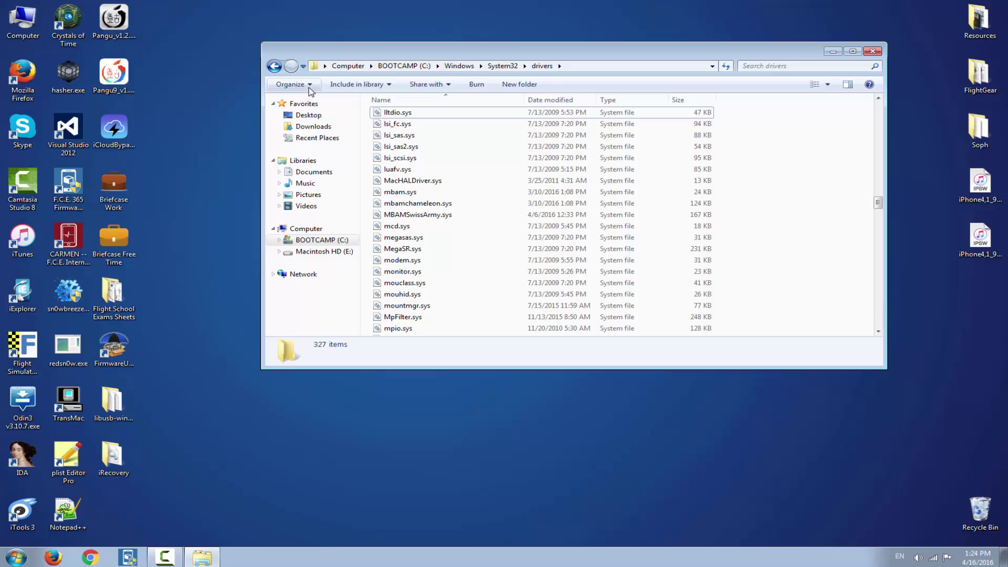
- Go back to System32 and delete libusb0.dll
left_click(274, 66)
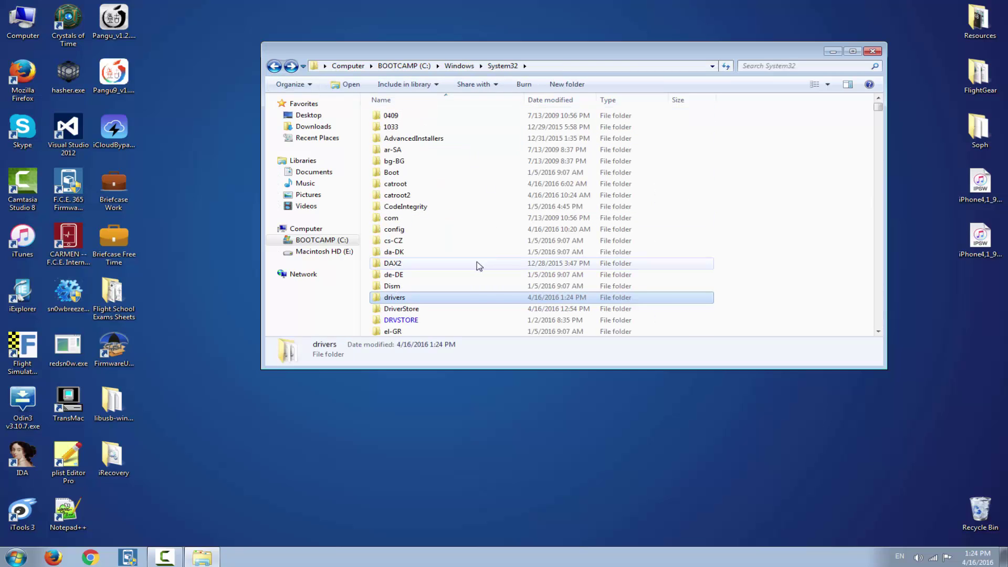
type("libusb")
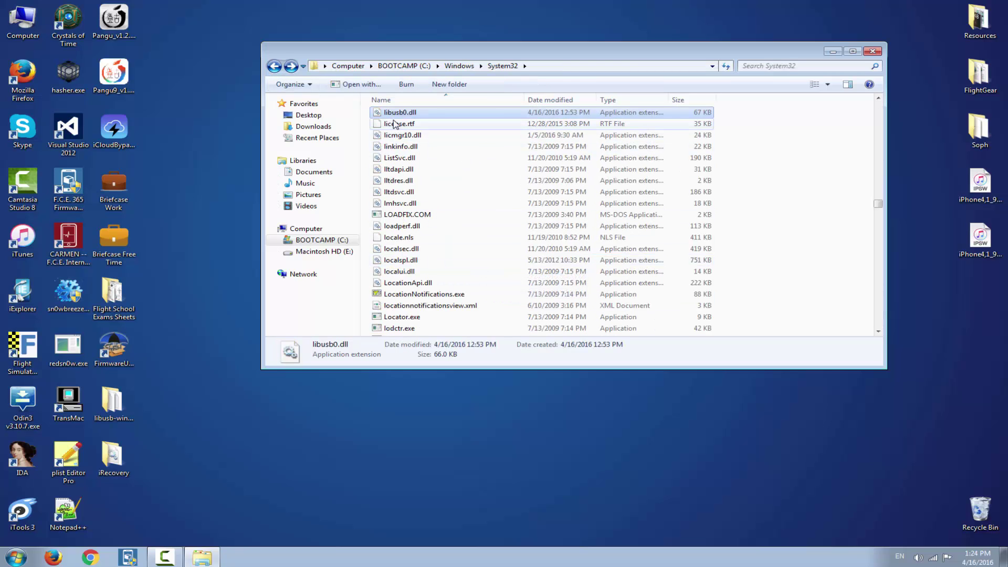
right_click(397, 113)
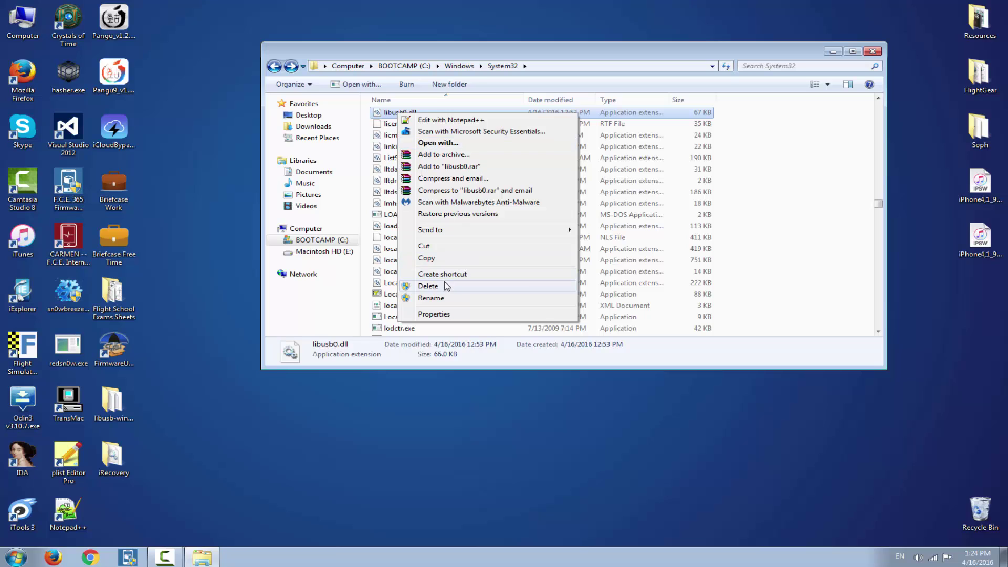
left_click(446, 286)
- Empty the Recycle Bin and close Explorer
left_click(983, 506)
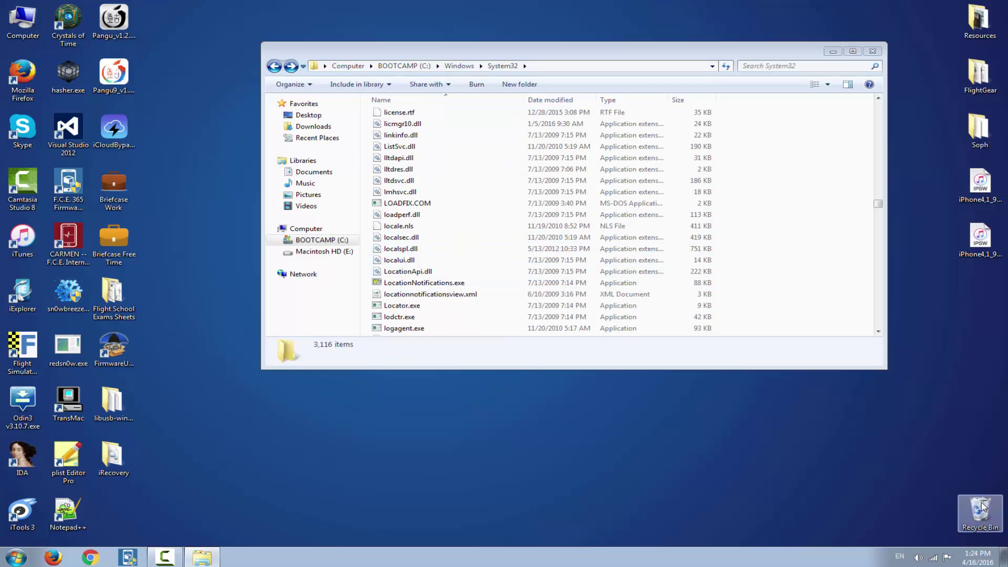
right_click(983, 506)
left_click(968, 450)
left_click(577, 297)
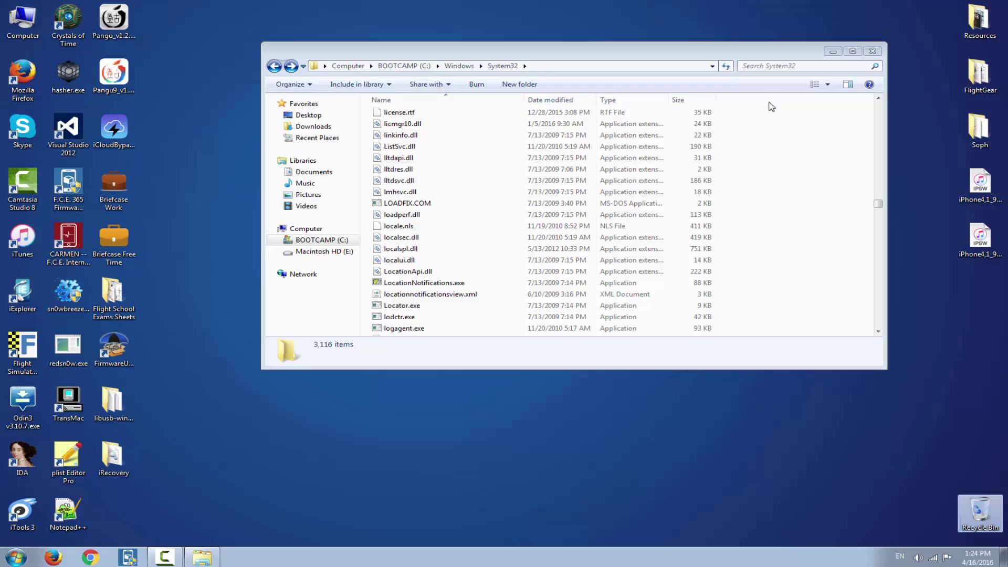
left_click(872, 51)
- Refresh the desktop and briefly toggle the screen recorder's controls
right_click(571, 215)
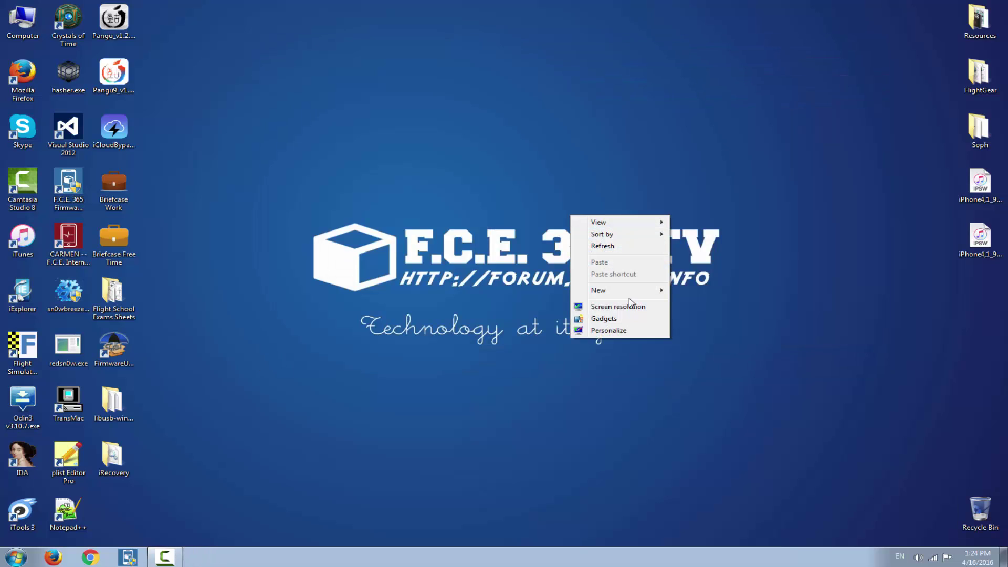
left_click(617, 247)
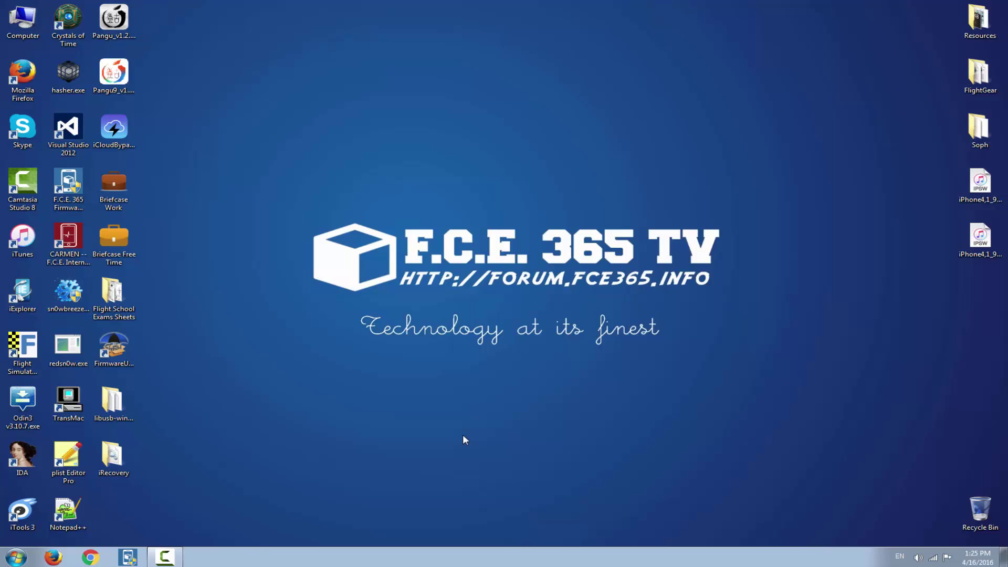
left_click(162, 557)
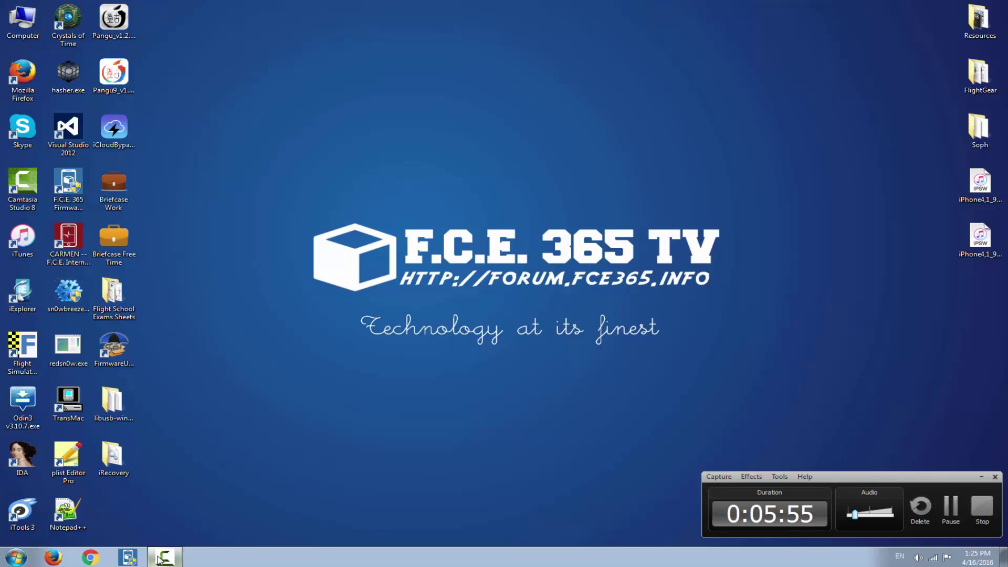
left_click(161, 557)
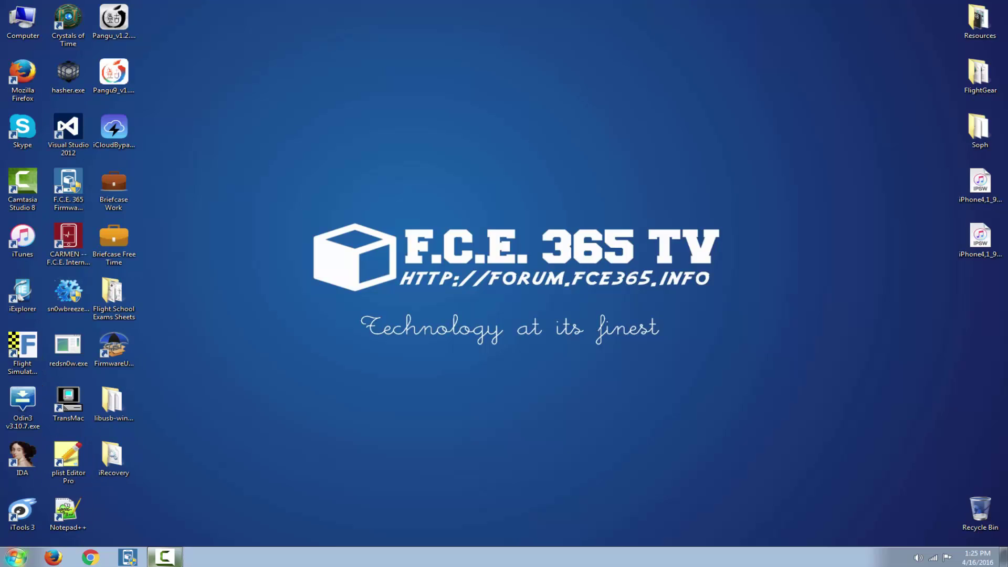
- Open Devices and Printers from the Start menu
left_click(15, 551)
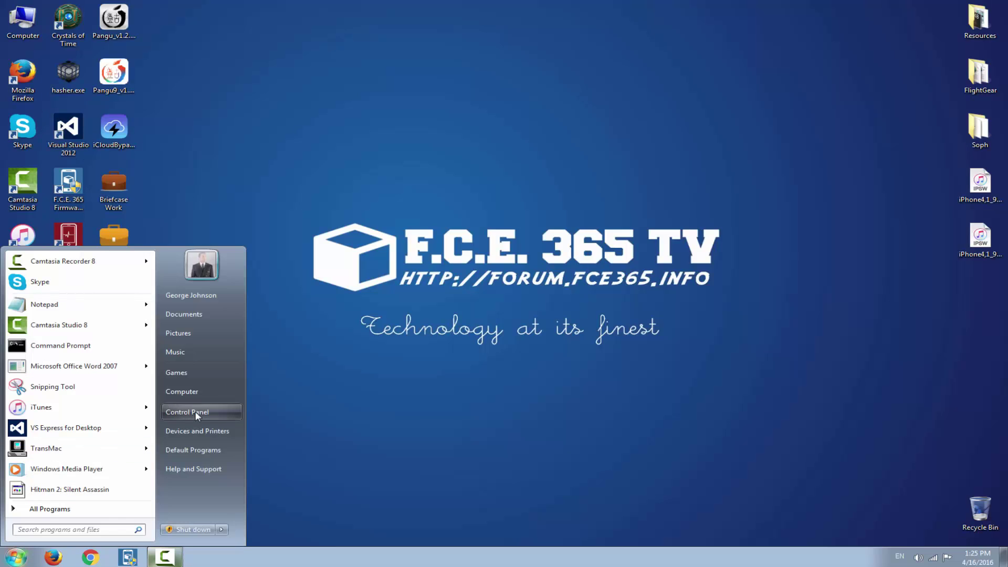
left_click(213, 429)
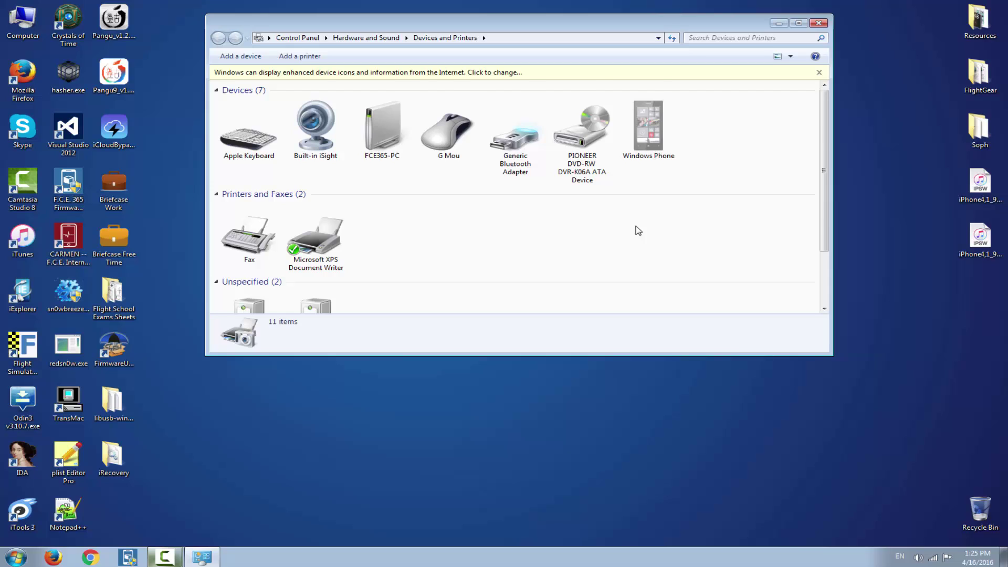
scroll(637, 231, "down", 1)
- Inspect Apple Mobile Device (Recovery Mode)'s driver status on the Hardware tab, then start Add a device
left_click(256, 281)
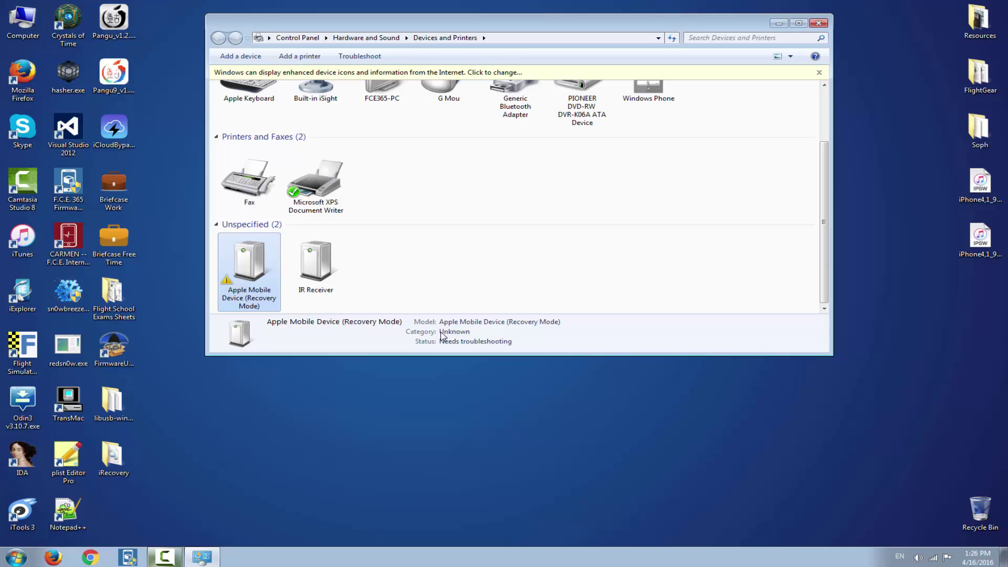
double_click(278, 281)
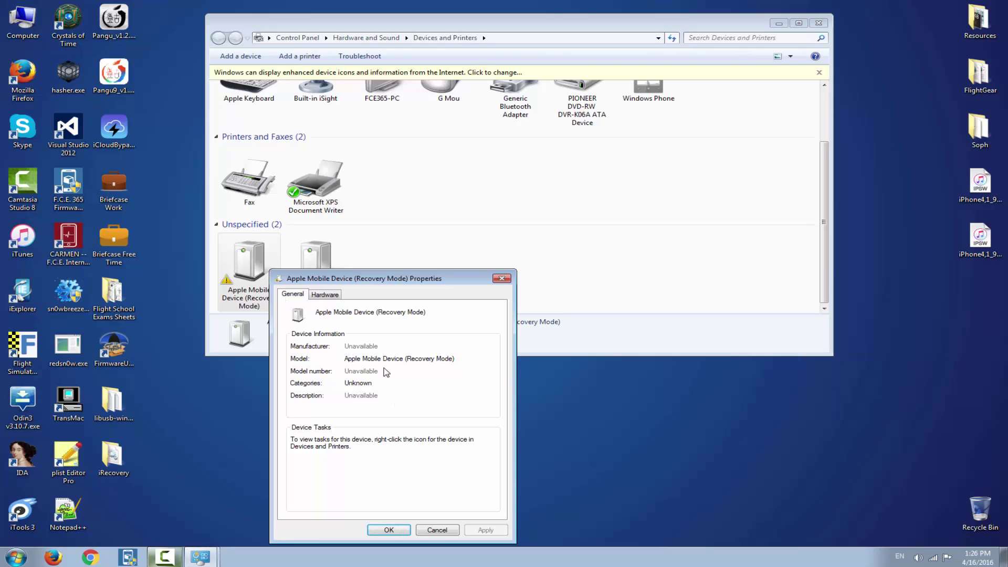
left_click(325, 295)
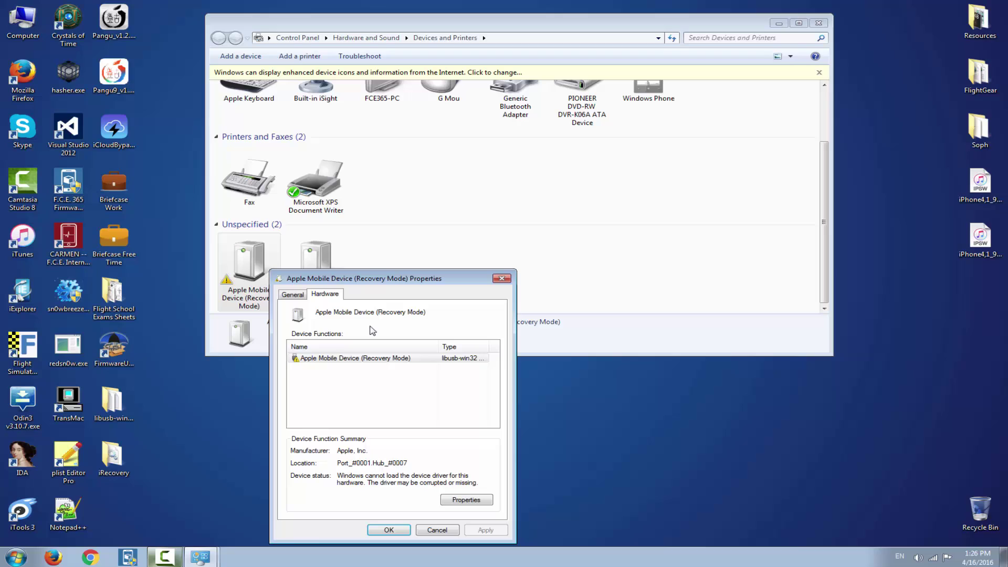
left_click(366, 358)
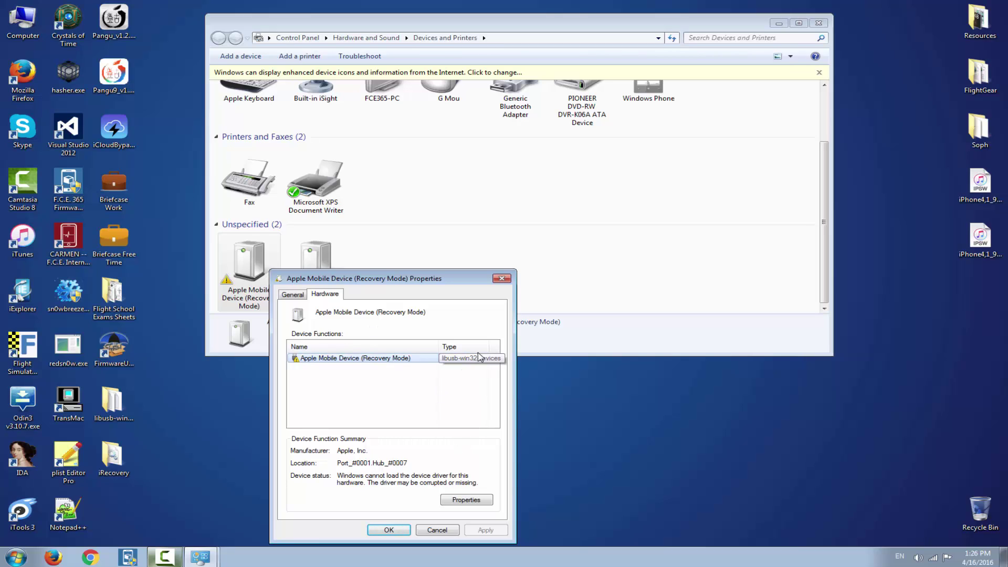
left_click(501, 279)
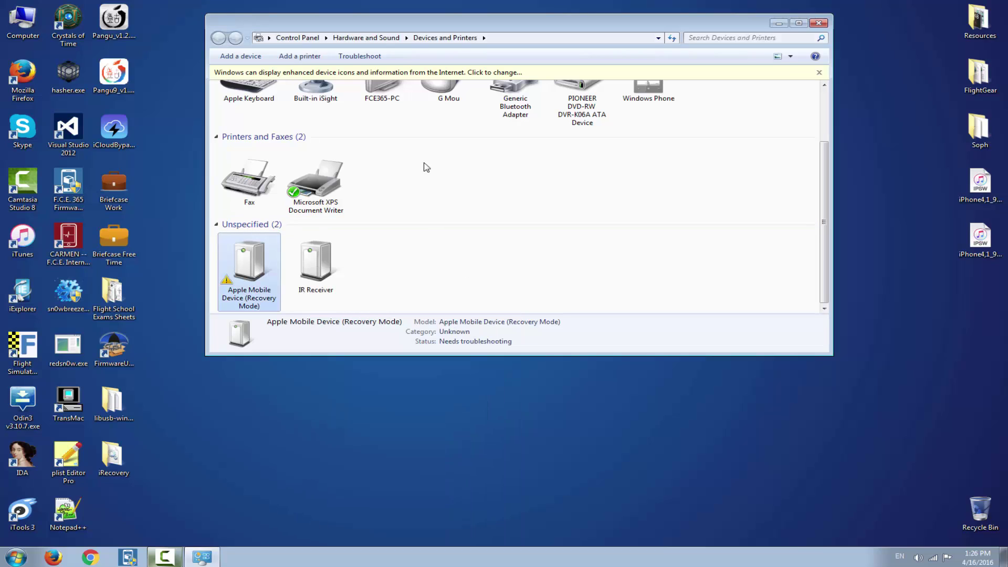
left_click(241, 56)
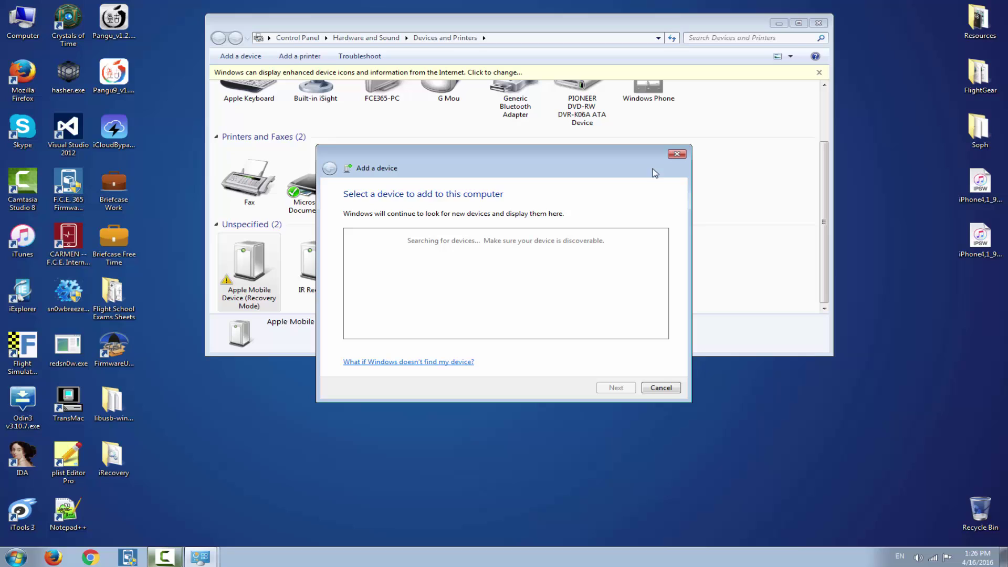
- Close the Add a device wizard and Devices and Printers, and open Control Panel from Start
left_click(676, 154)
key("super")
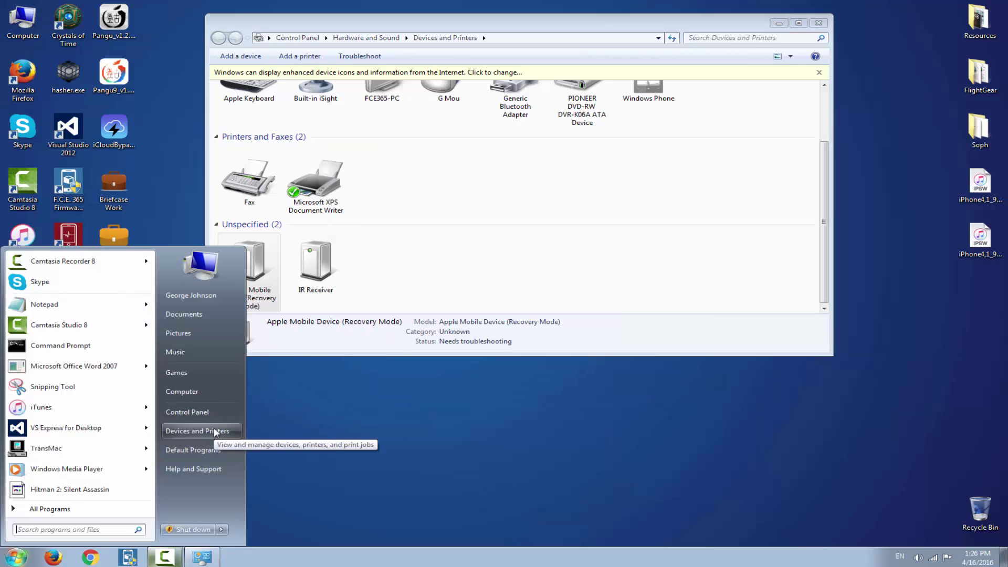
left_click(216, 411)
left_click(817, 24)
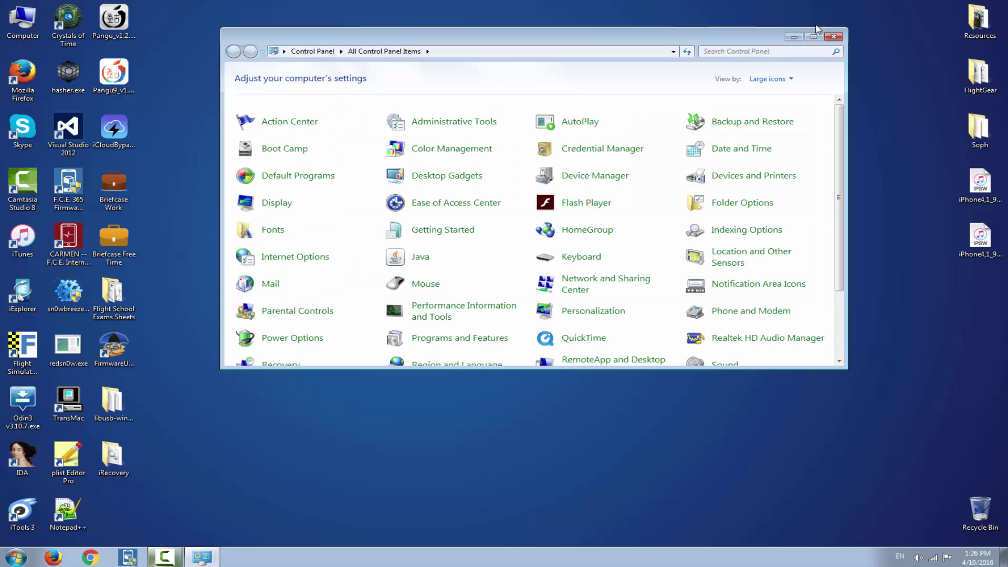
- Open Computer Management from Administrative Tools, then close the Administrative Tools and Control Panel windows
left_click(465, 123)
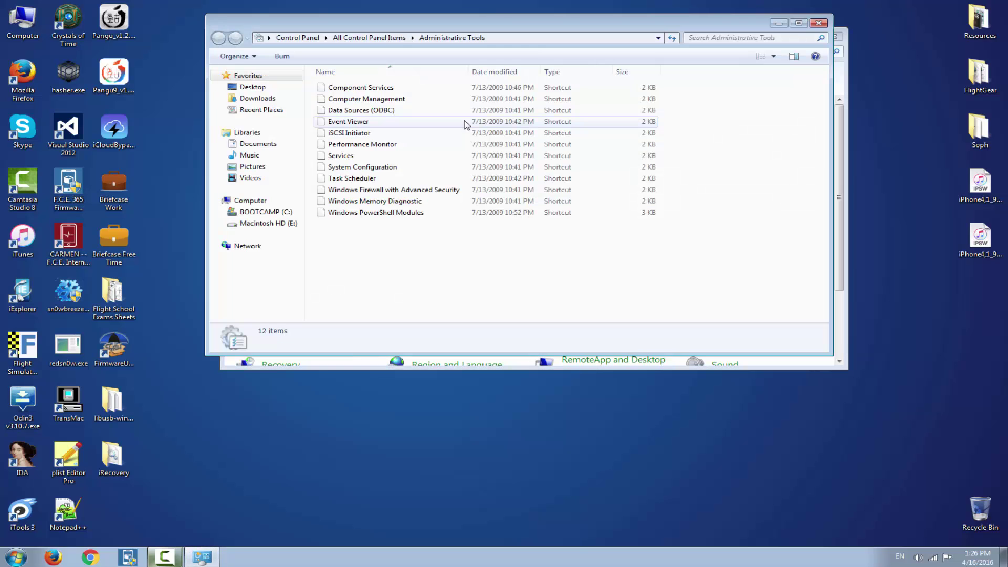
left_click(377, 100)
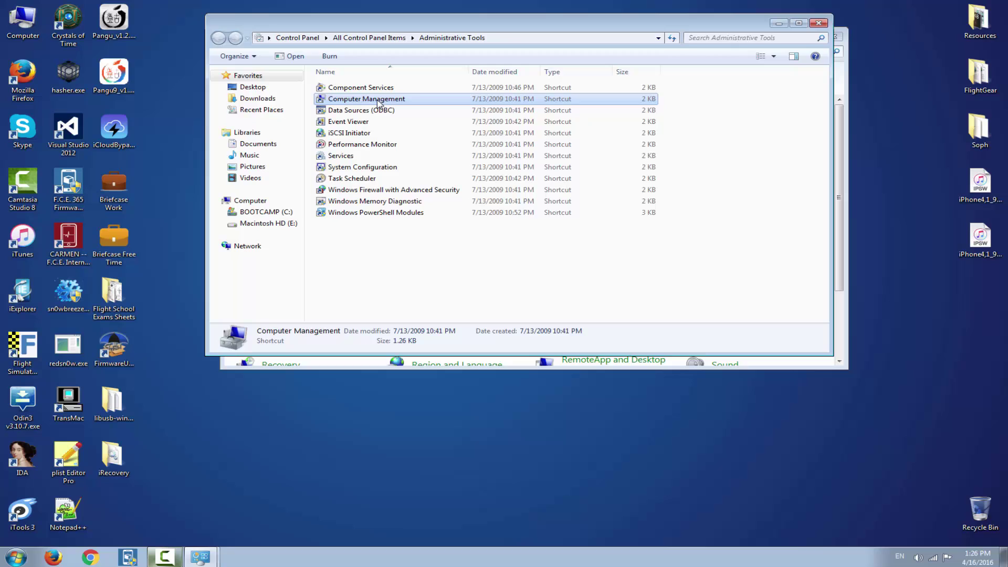
left_click(818, 23)
left_click(837, 33)
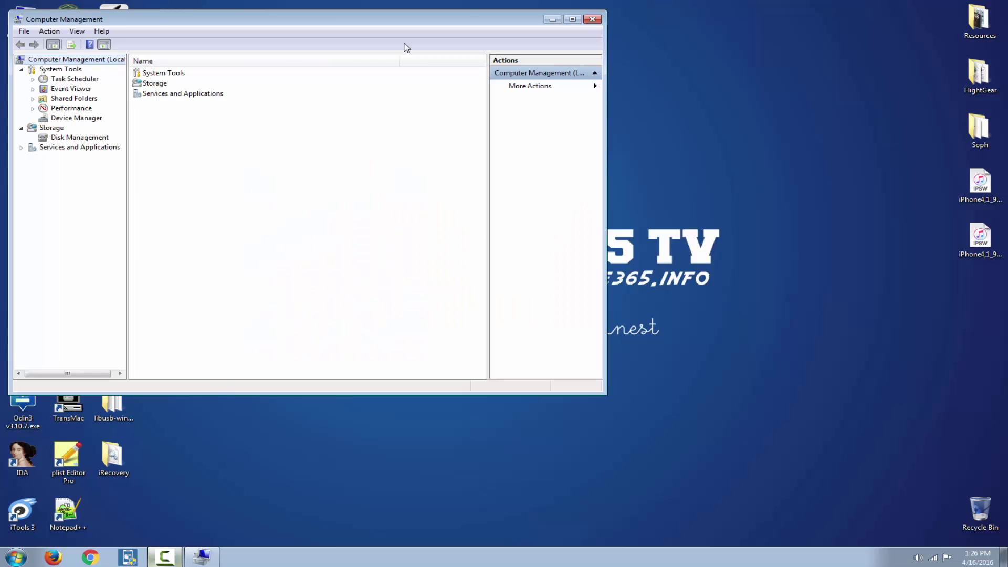
- Maximize Computer Management and go to the libusb-win32 devices category in Device Manager
left_click(572, 19)
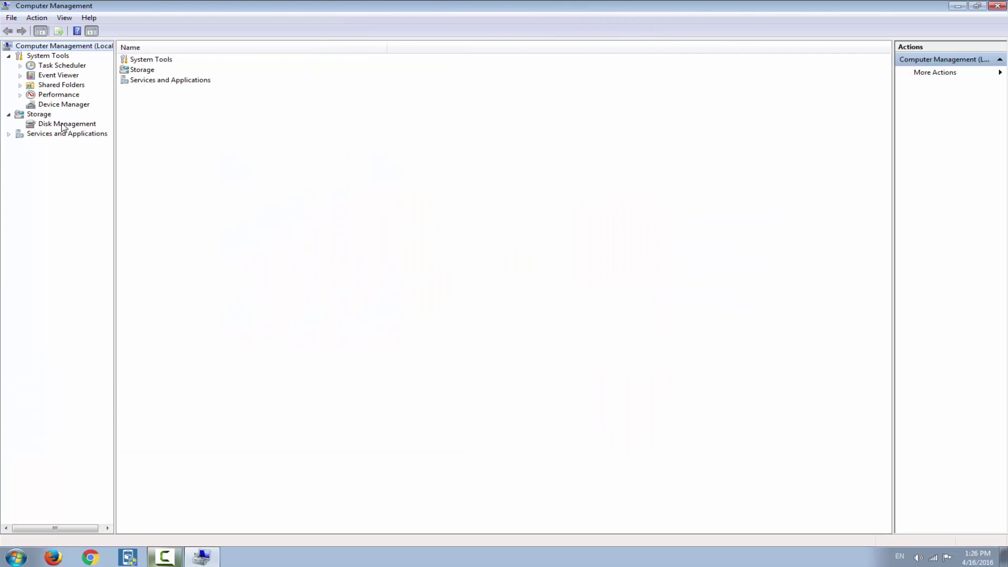
left_click(66, 104)
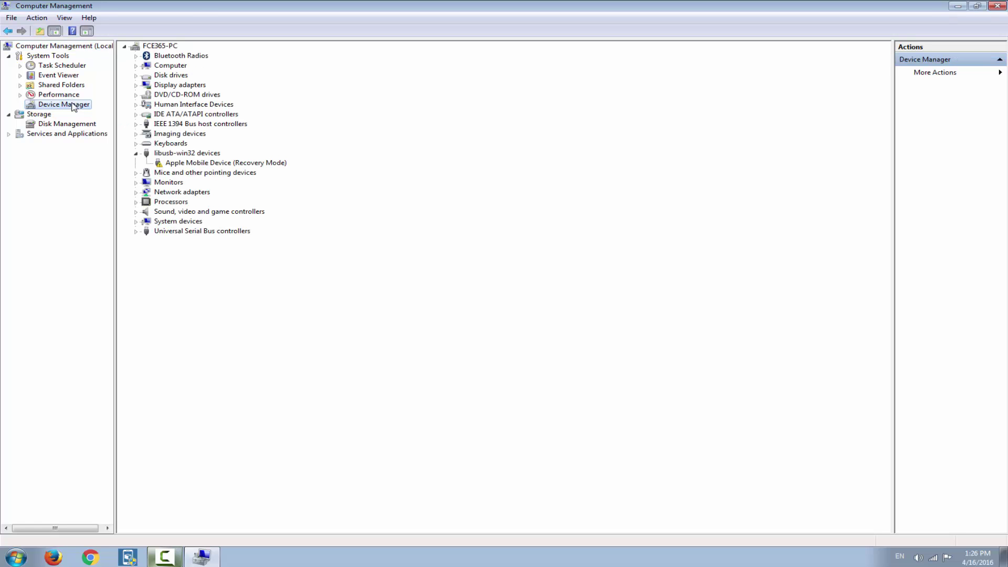
left_click(174, 156)
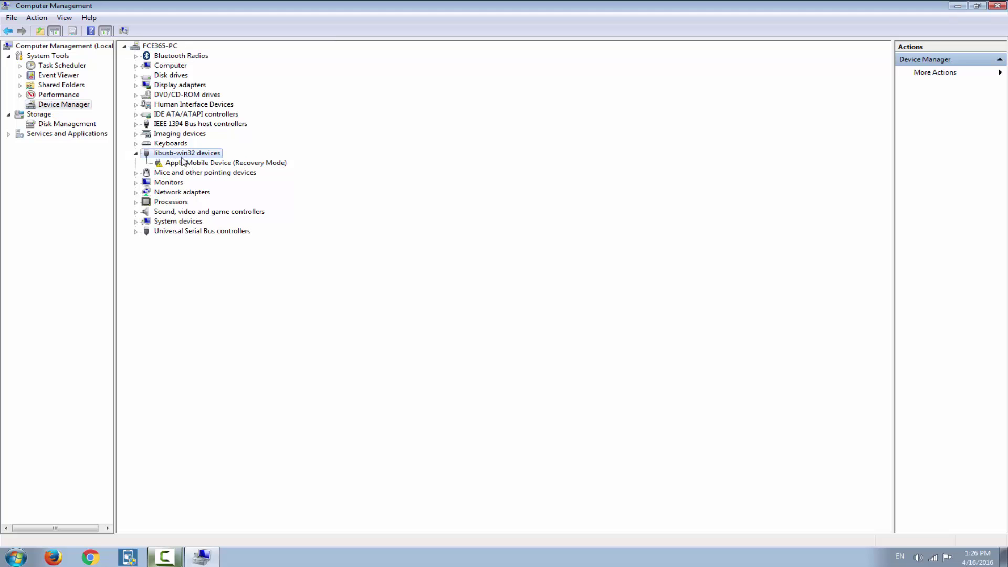
right_click(181, 153)
- Uninstall Apple Mobile Device (Recovery Mode) from libusb-win32 and scan for hardware changes
left_click(170, 166)
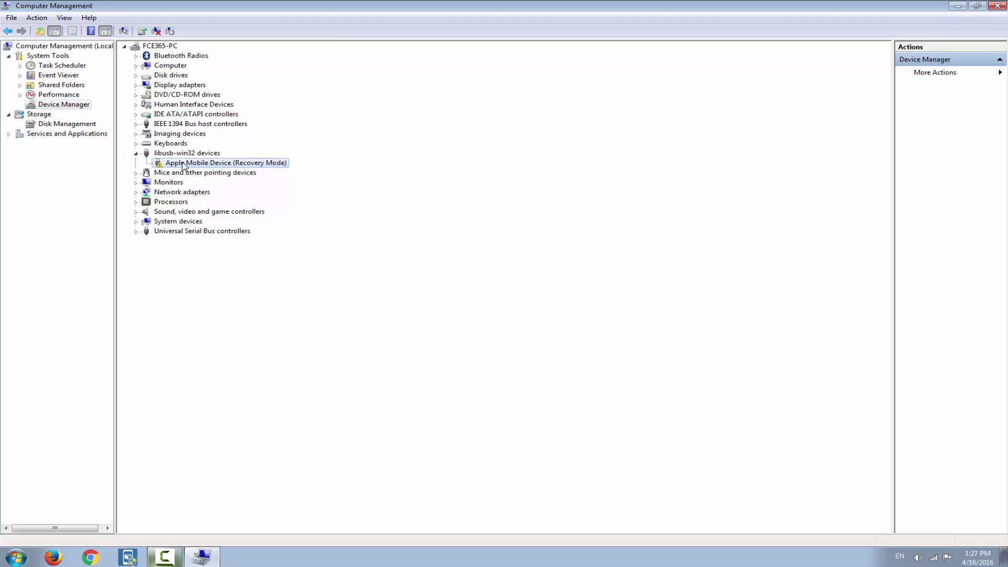
right_click(187, 167)
left_click(225, 194)
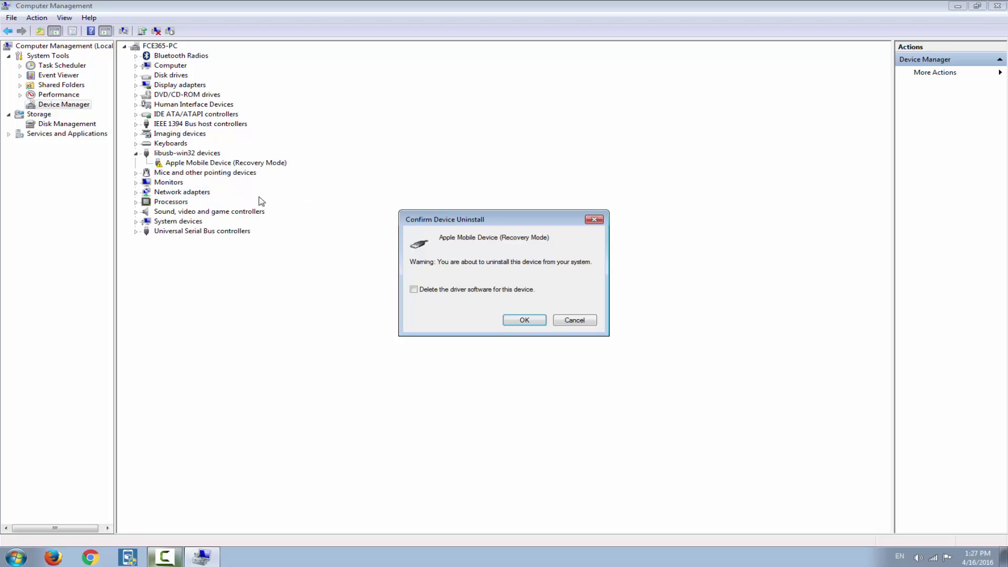
left_click(539, 320)
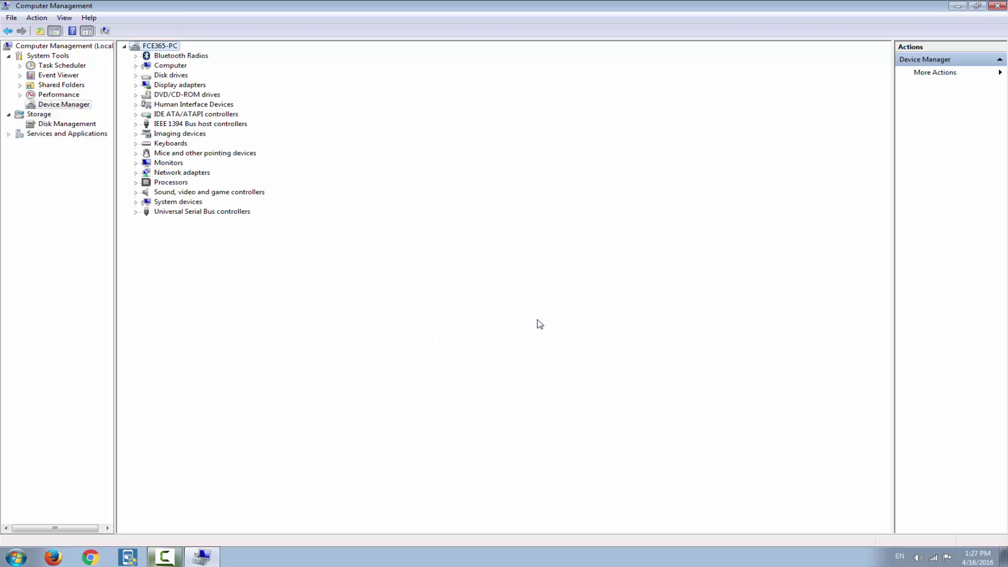
left_click(106, 32)
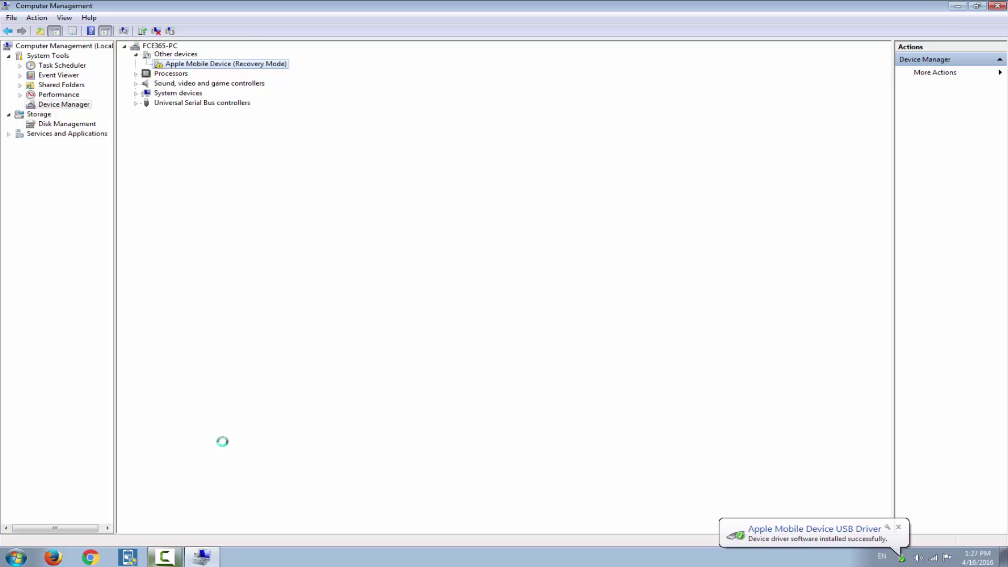
- Check the Apple Mobile Device USB Driver's properties, confirming Apple, Inc. as driver provider
left_click(898, 527)
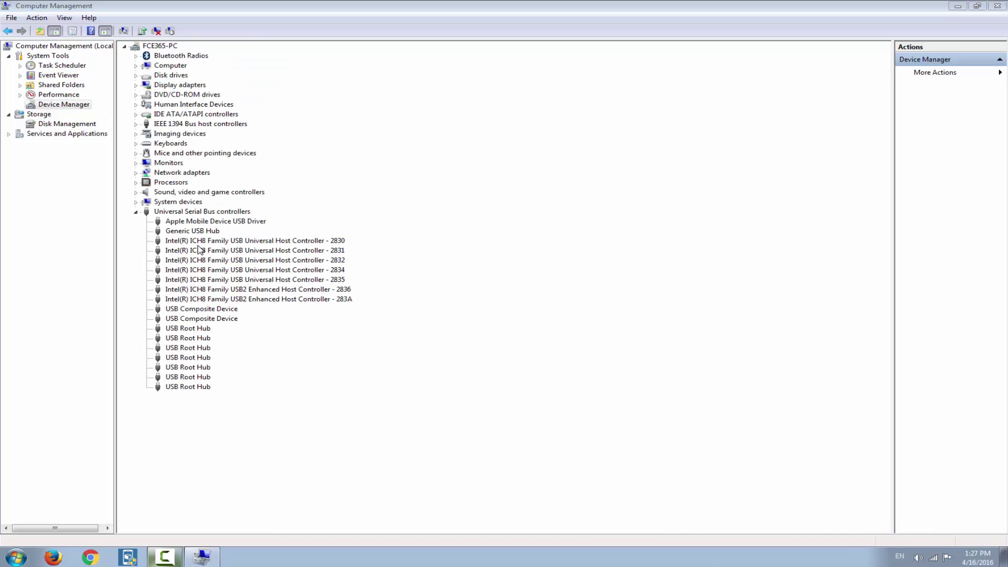
left_click(227, 221)
right_click(227, 221)
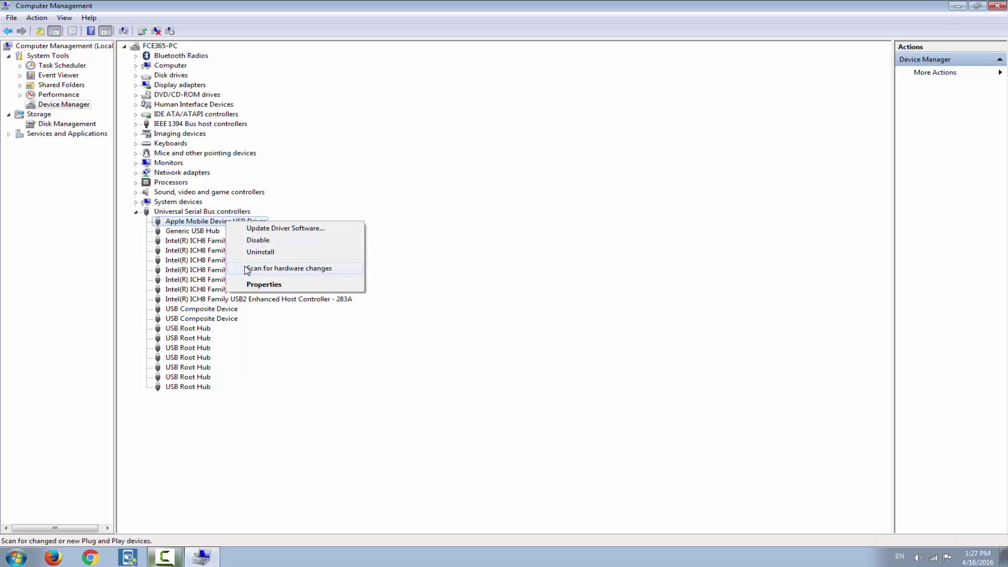
left_click(263, 283)
left_click(468, 179)
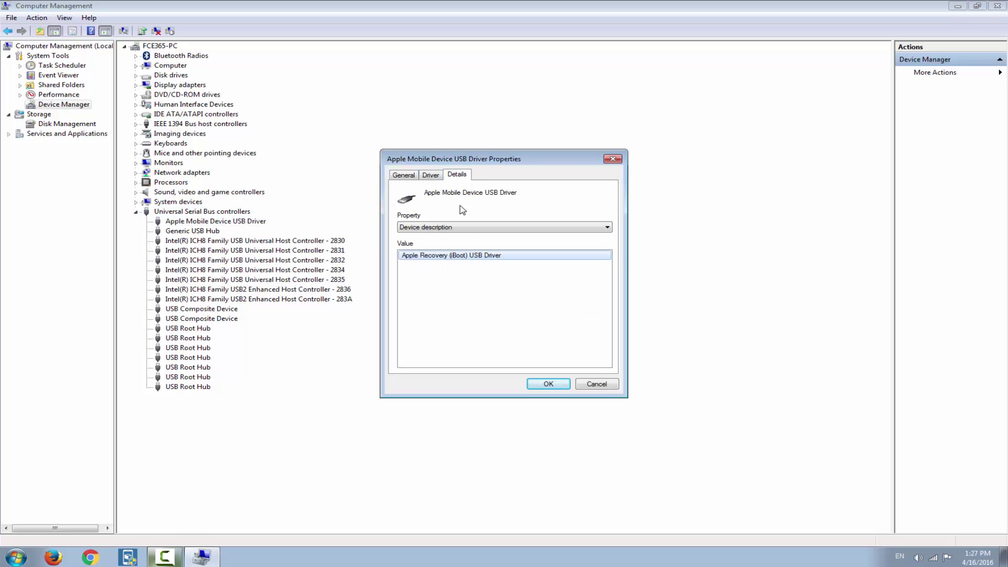
left_click(439, 178)
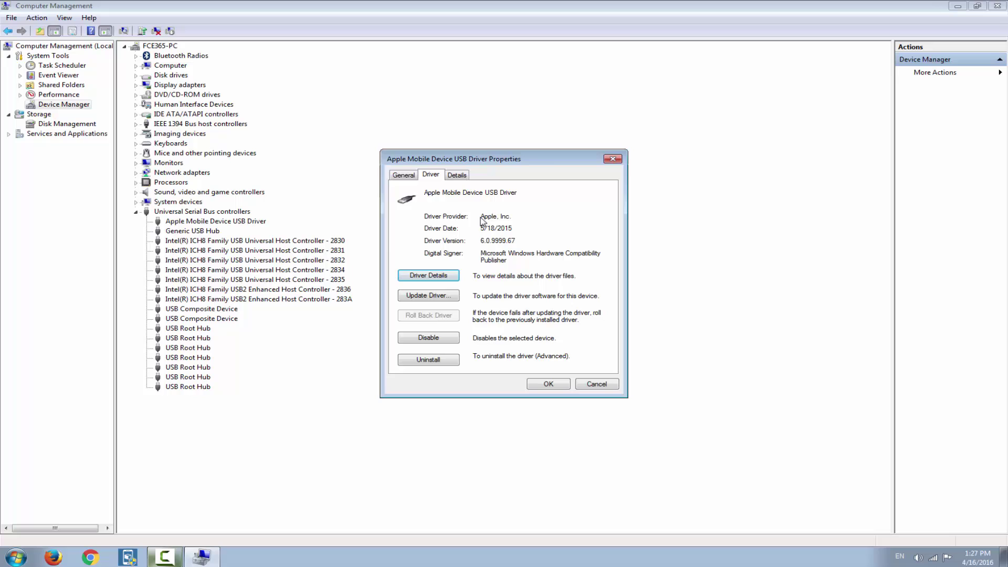
left_click(611, 160)
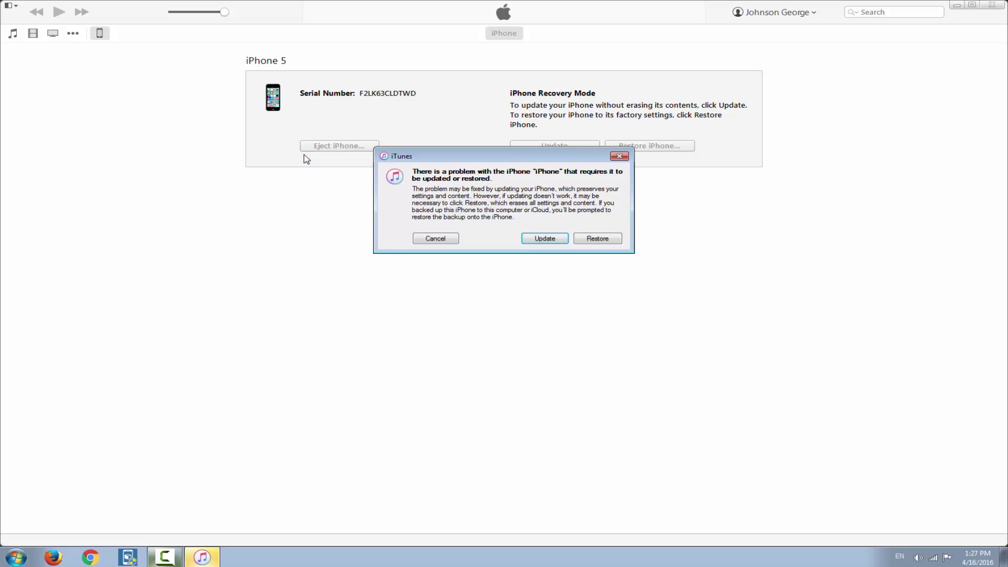
- Cancel the iTunes update-or-restore prompt, show the iPhone 5's ECID, and quit iTunes
left_click(429, 237)
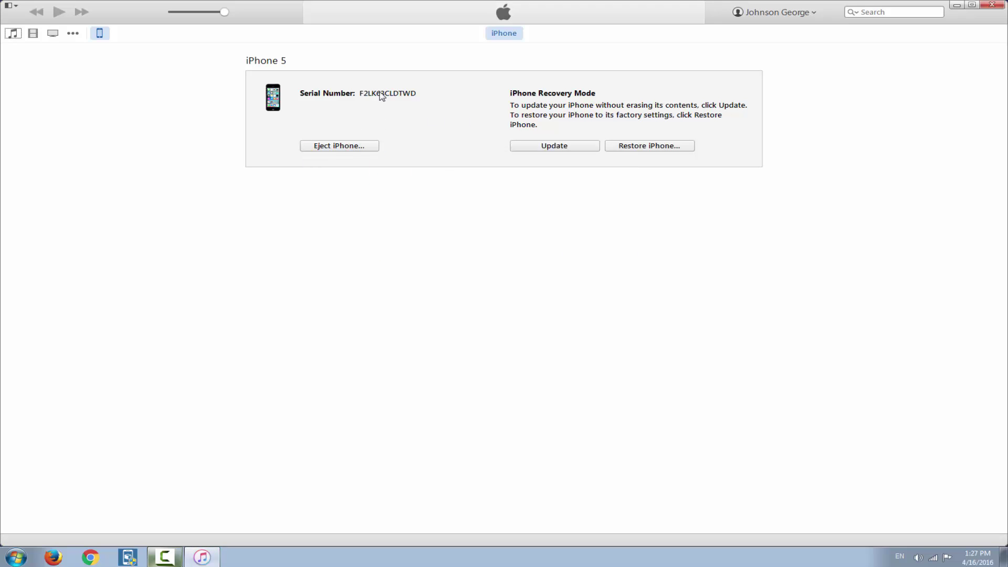
left_click(395, 95)
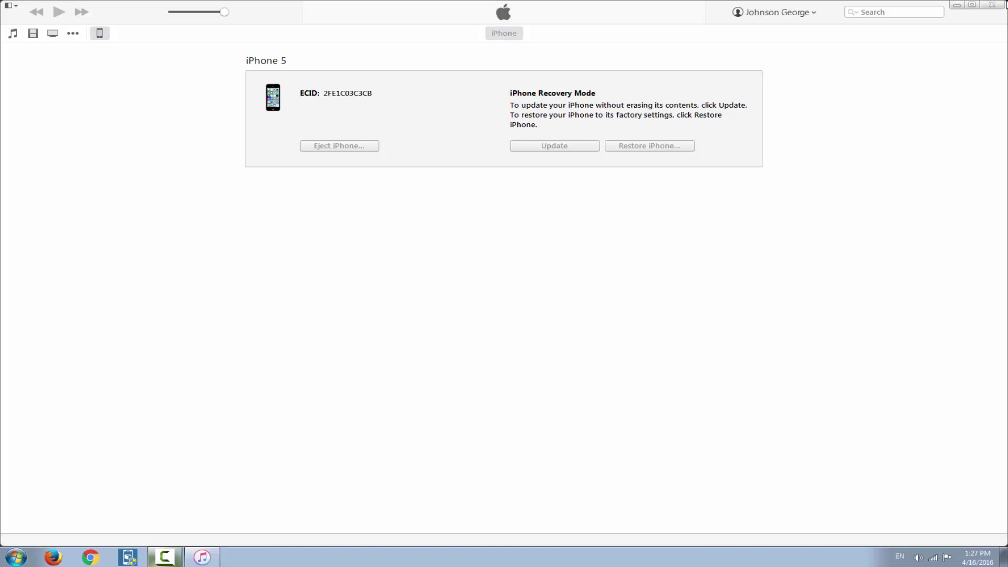
left_click(991, 5)
- Open a cmd prompt and run iRecovery.exe from the iRecovery folder to see its usage
key("super+r")
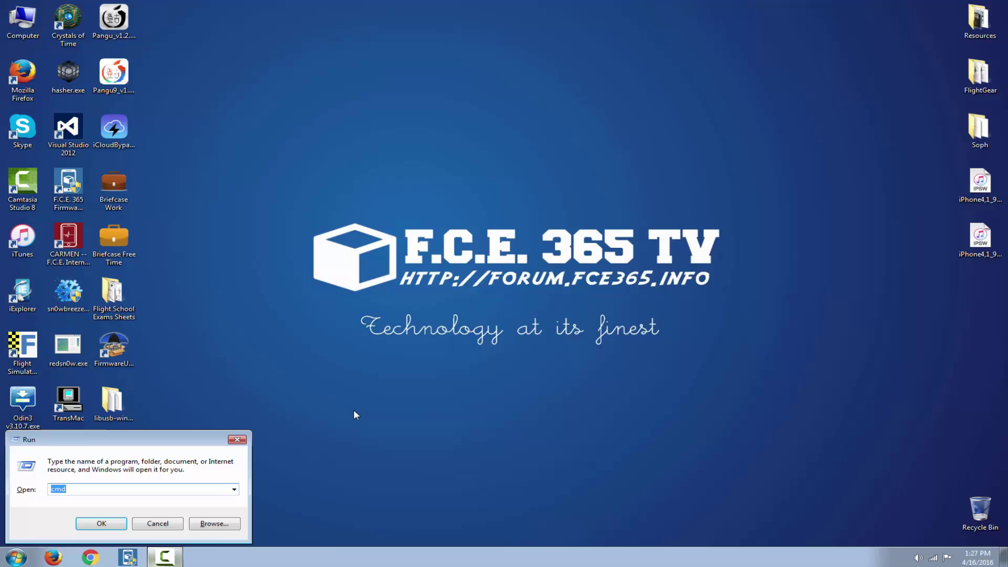
key("Return")
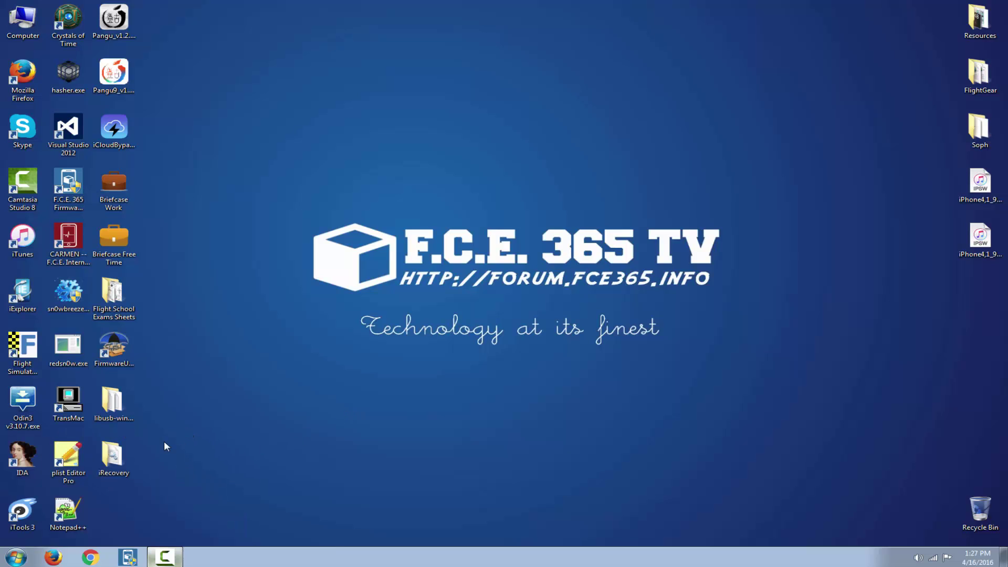
double_click(112, 454)
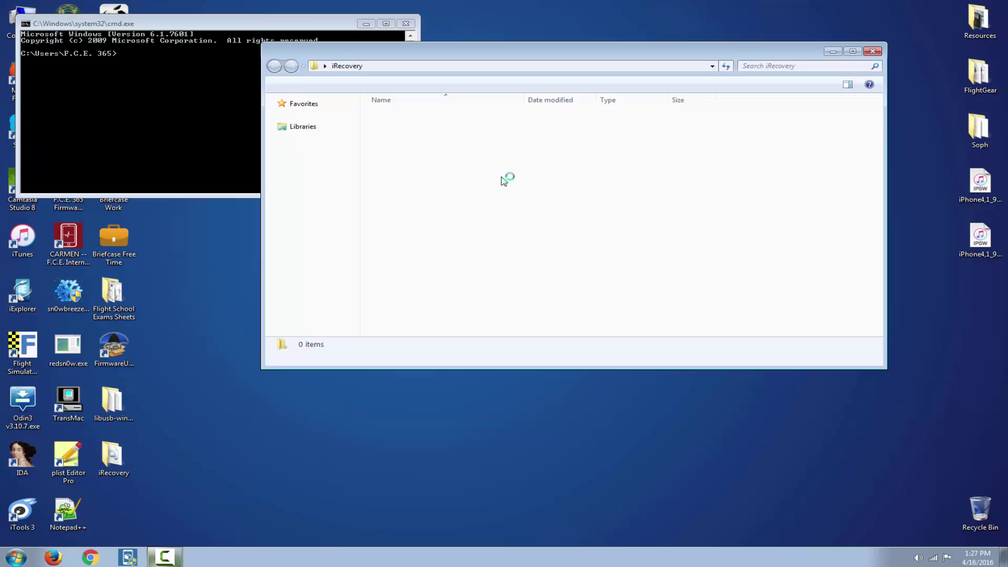
left_click_drag(399, 116, 122, 129)
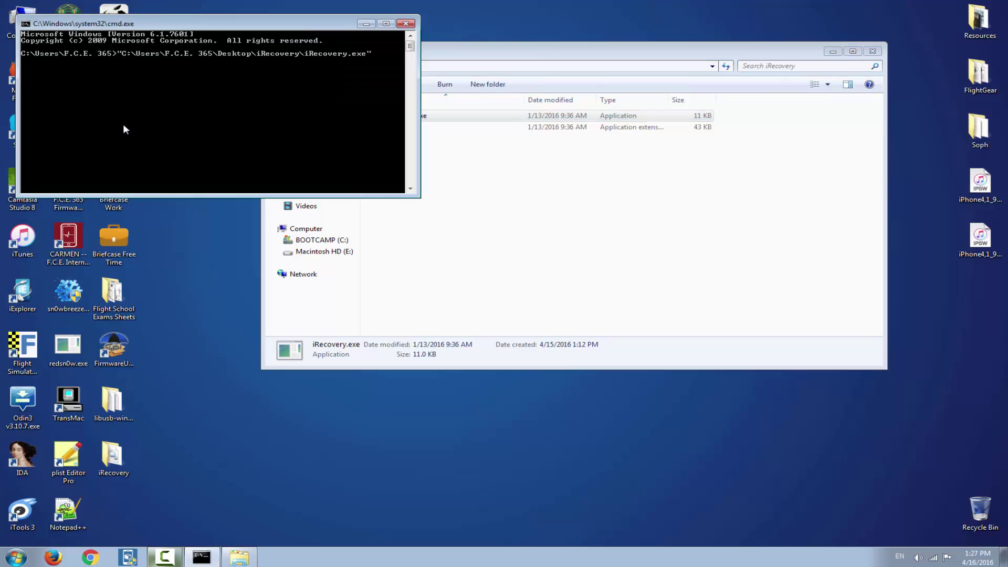
key("Return")
- Rerun iRecovery with -s, which reports no iPhone/iPod found, then close the console and folder
key("Up")
type("-s")
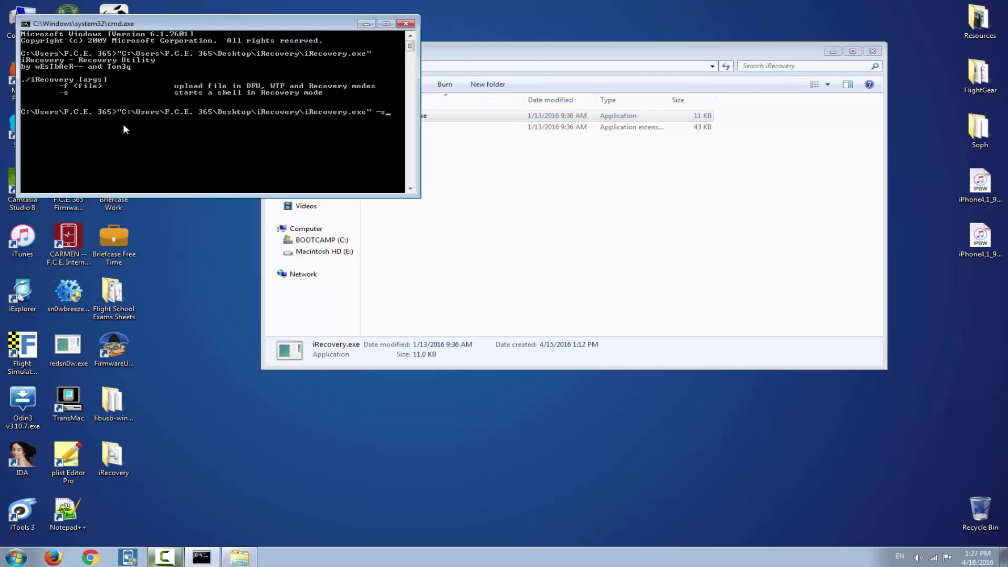
key("Return")
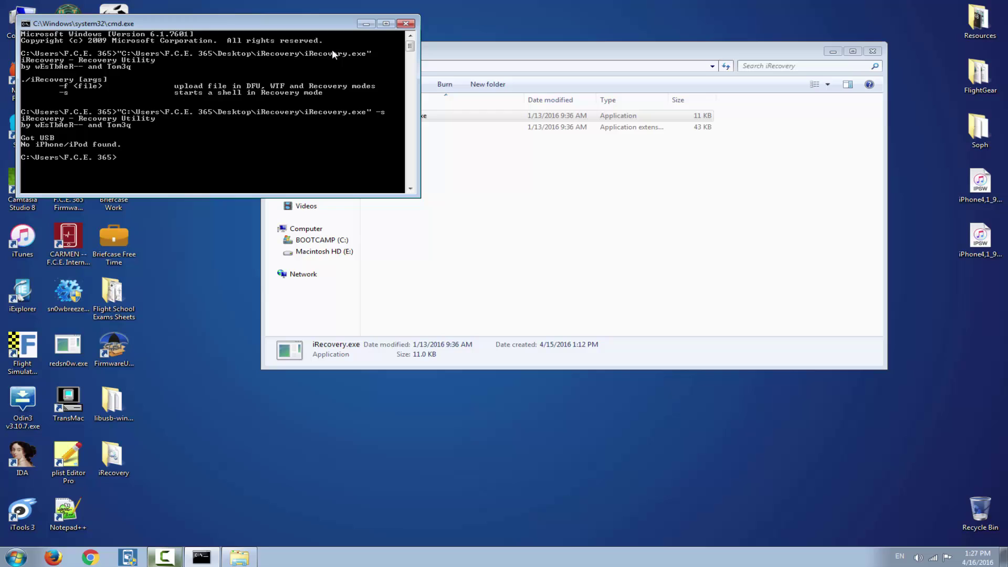
left_click(405, 24)
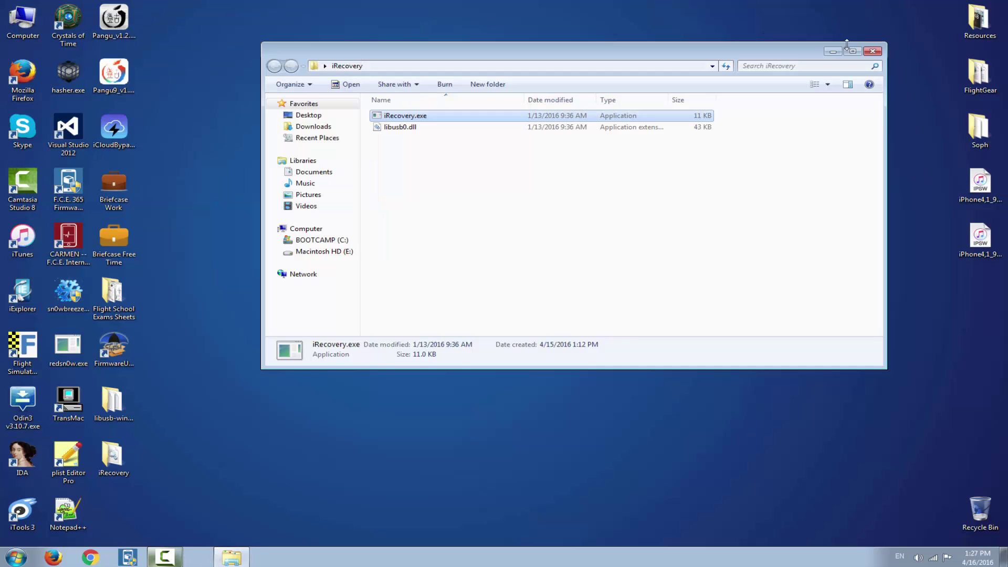
left_click(874, 51)
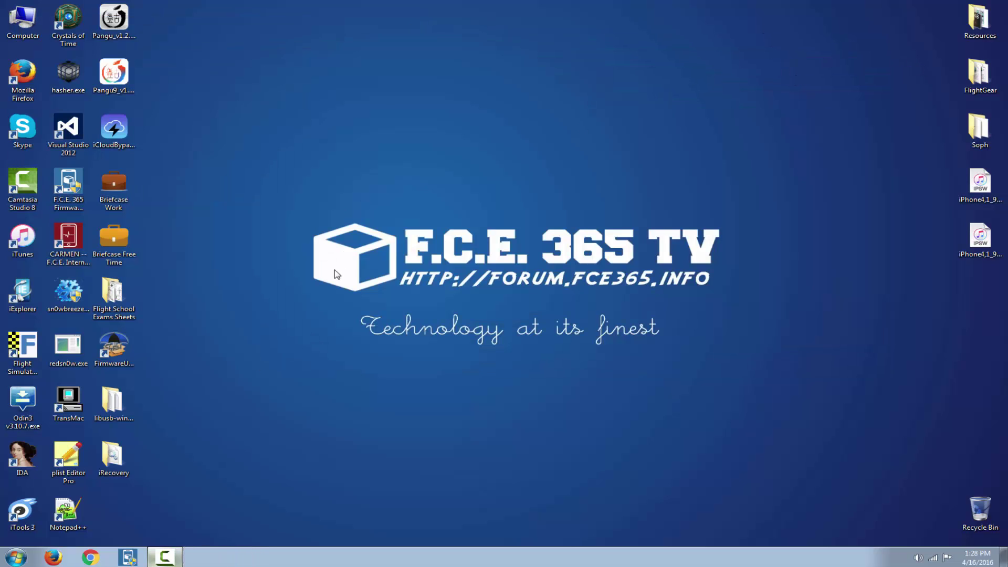
- Launch redsn0w 0.9.15b3 past the security warning so it shows iPhone 5 connected in Recovery mode
left_click(113, 402)
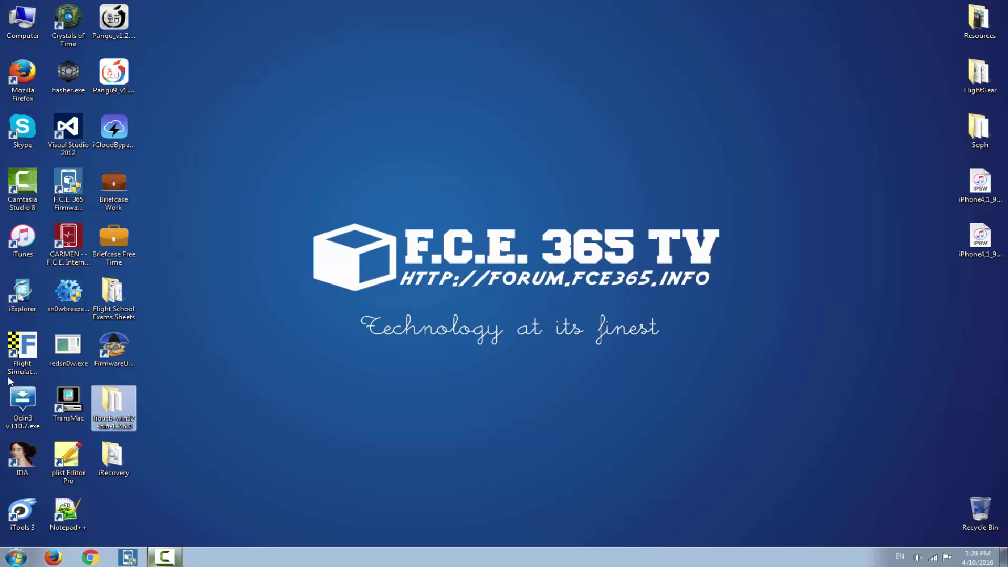
left_click(23, 237)
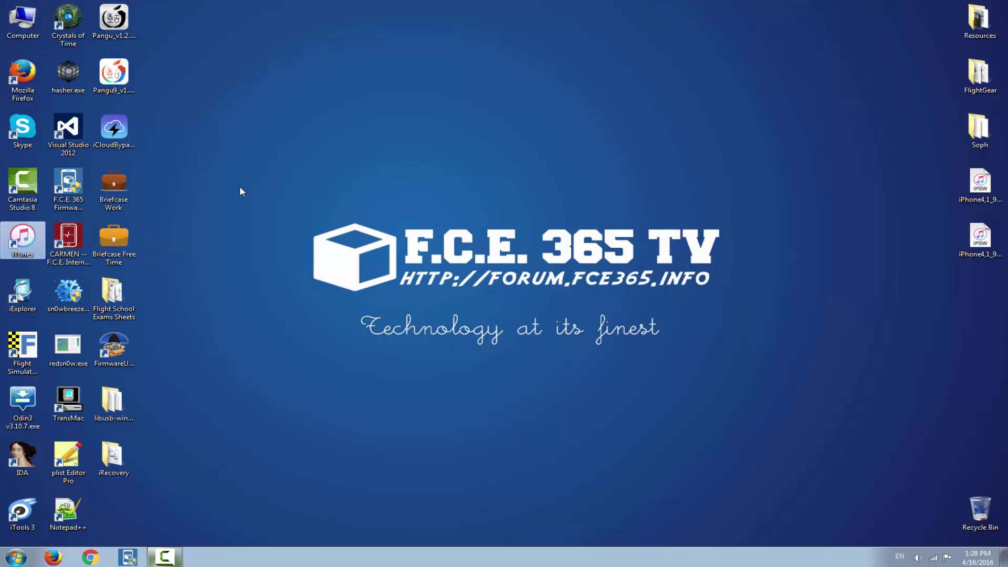
double_click(68, 346)
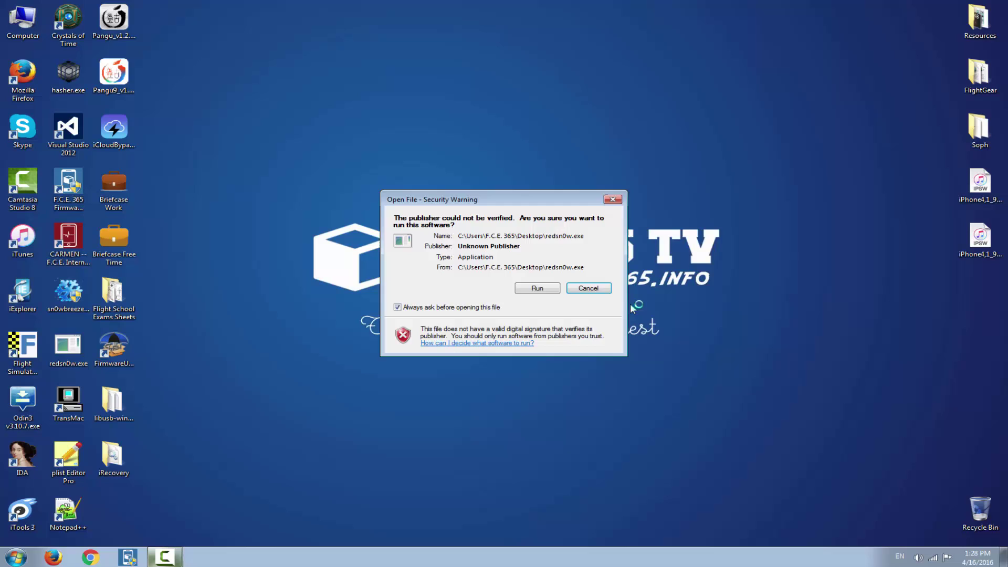
left_click(533, 288)
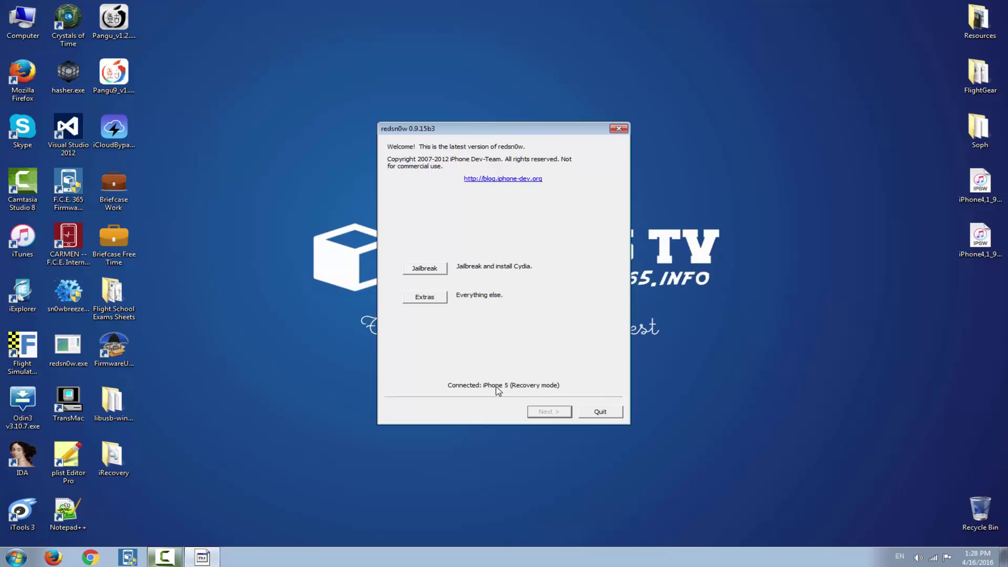
left_click(600, 411)
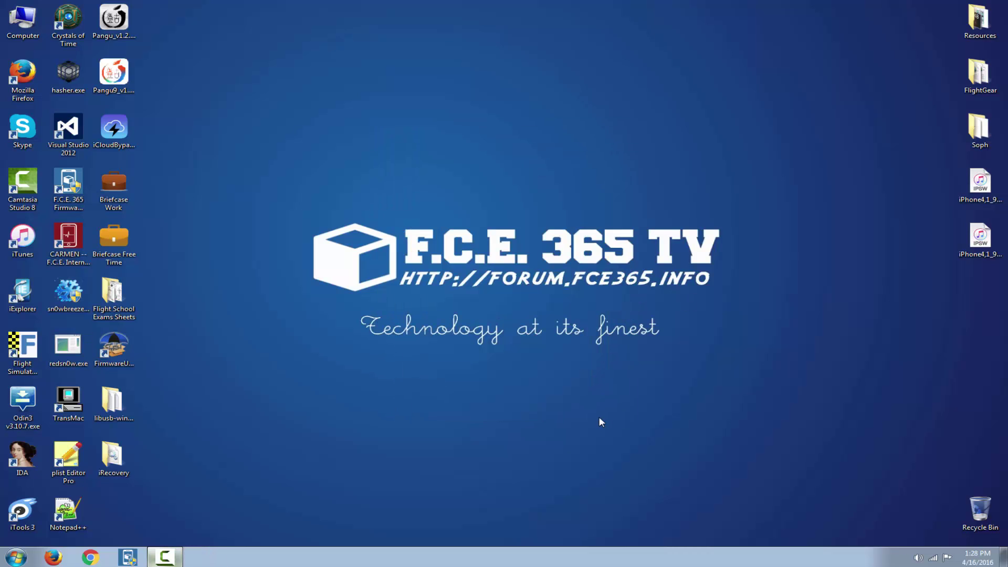